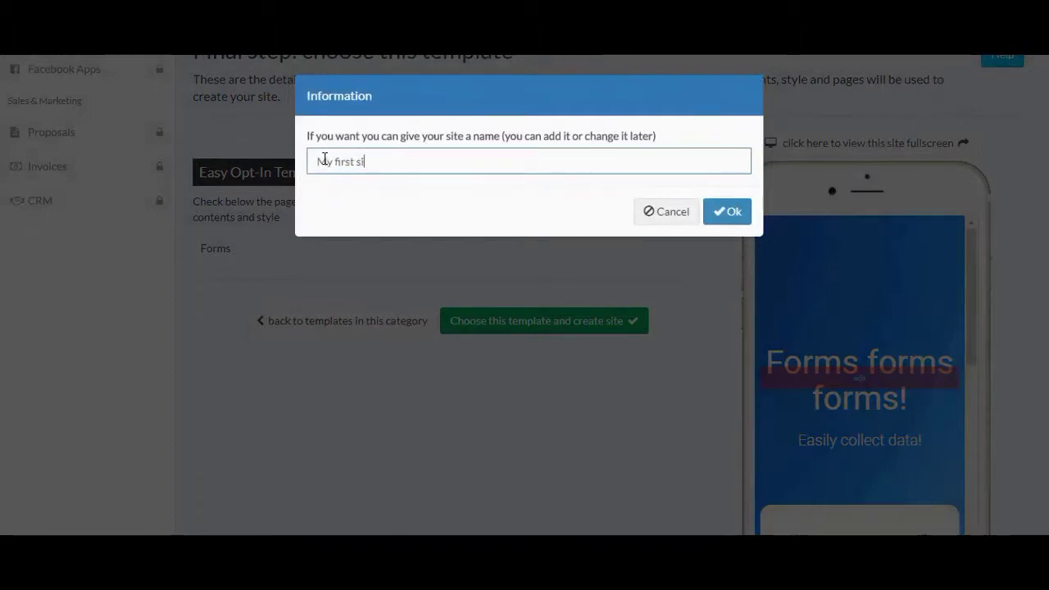
# Create the site from the chosen template as "My first site" and open its Forms page for editing.
pyautogui.click(725, 213)
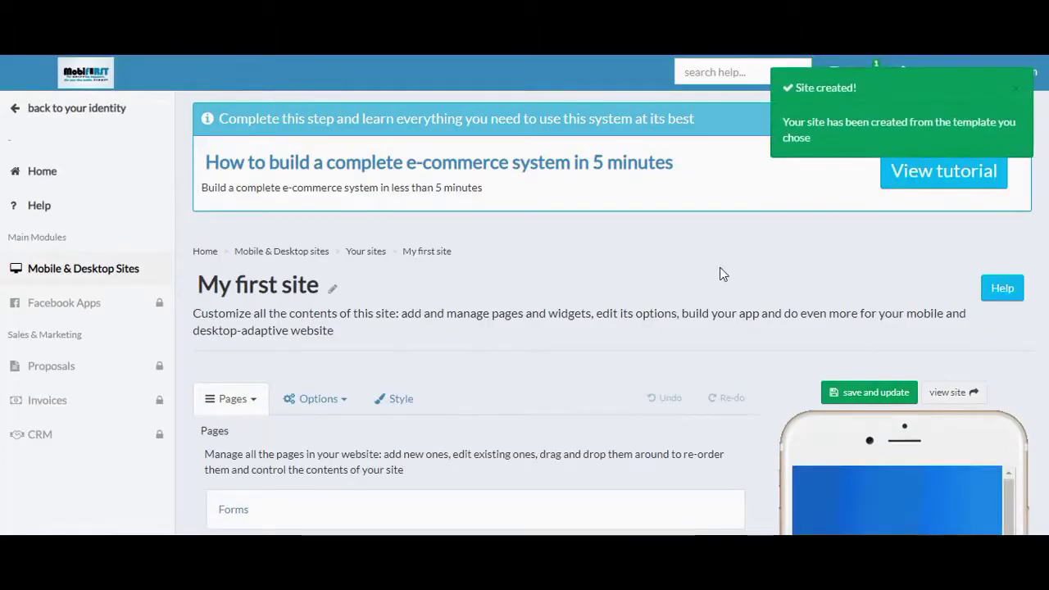
pyautogui.scroll(-4, 740, 258)
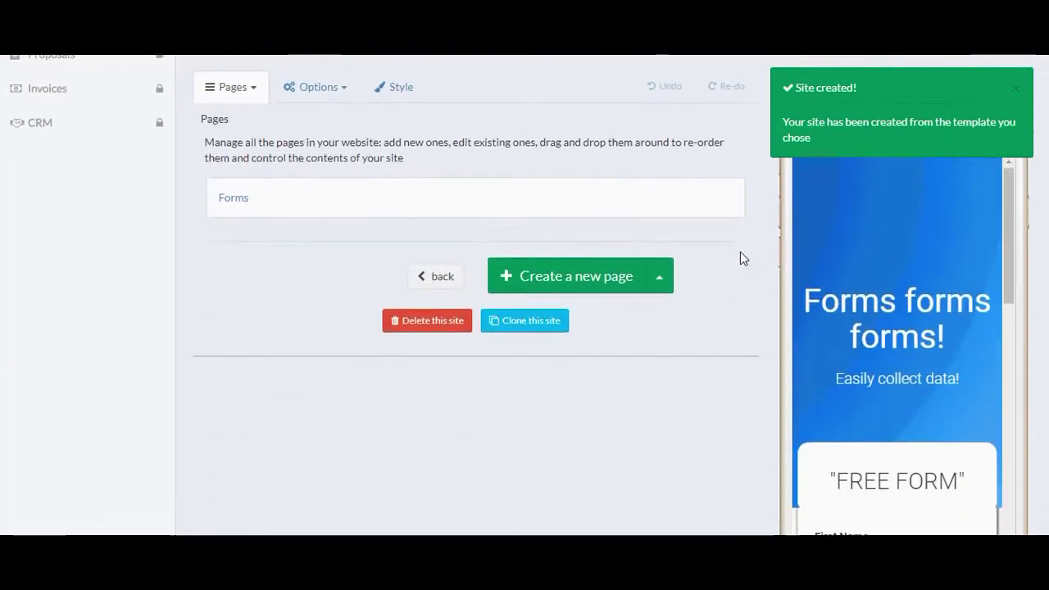
pyautogui.click(231, 201)
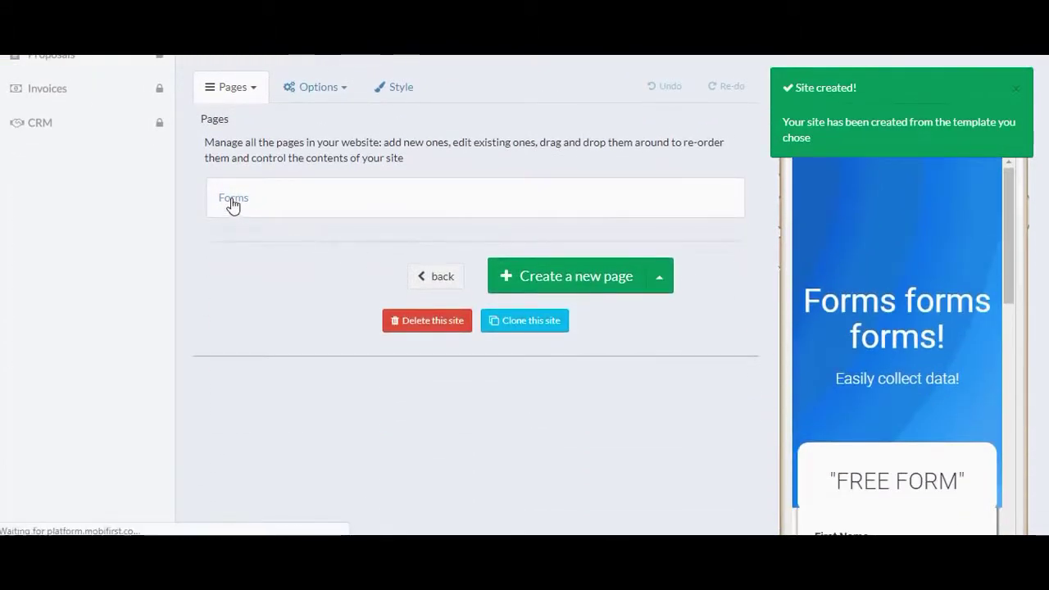
# Open the "Forms forms forms!" header widget of the Forms page for editing.
pyautogui.scroll(-3, 796, 356)
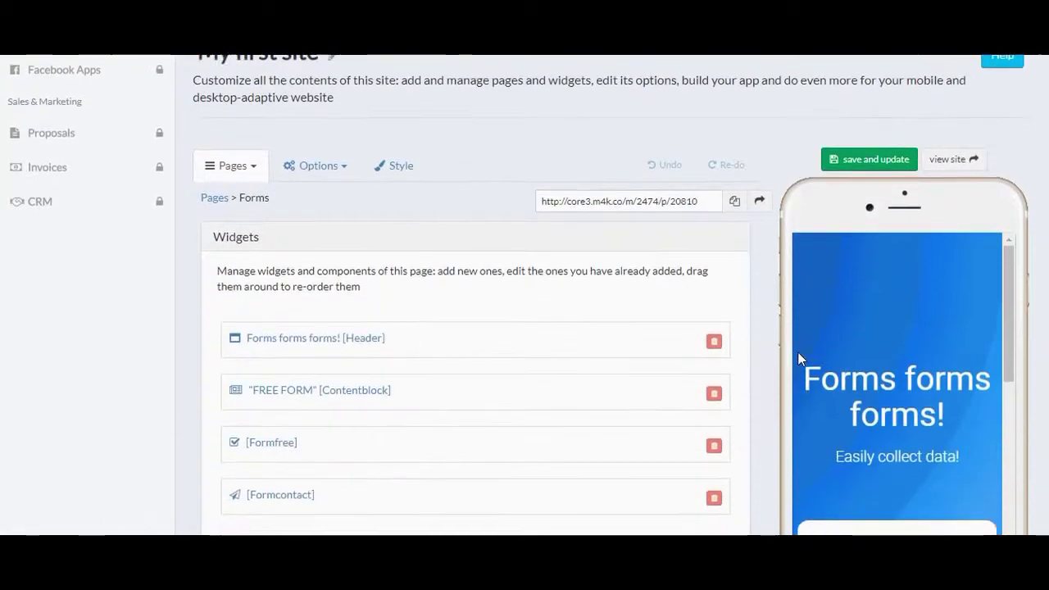
pyautogui.scroll(-2, 755, 361)
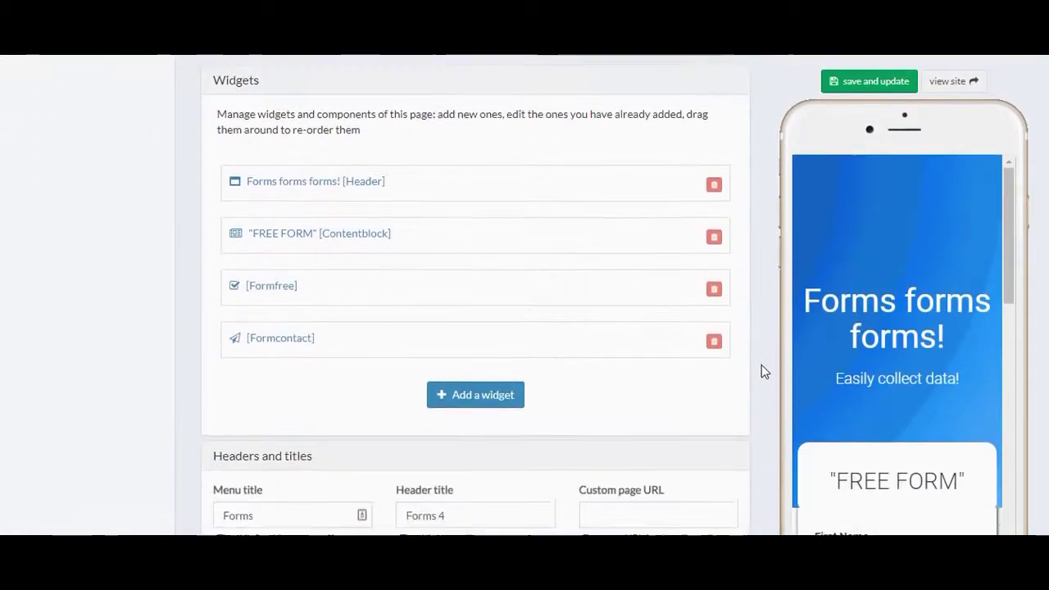
pyautogui.click(309, 189)
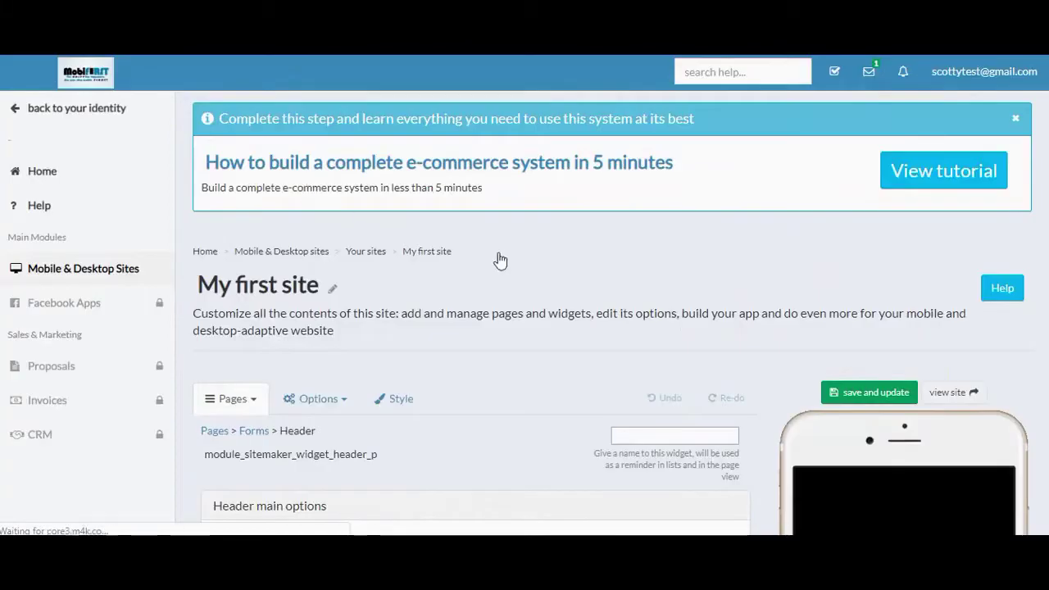
# Replace the header's blue fullscreen background with the uploaded swimming-pool-765312__340 image and save the widget.
pyautogui.scroll(-2, 785, 339)
pyautogui.scroll(-4, 783, 346)
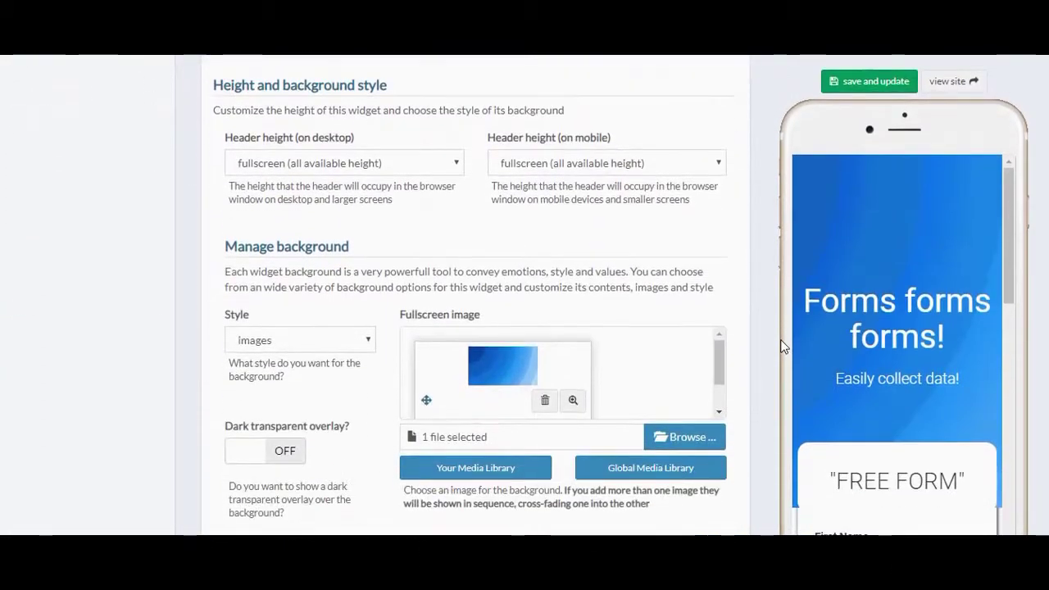
pyautogui.scroll(-1, 758, 348)
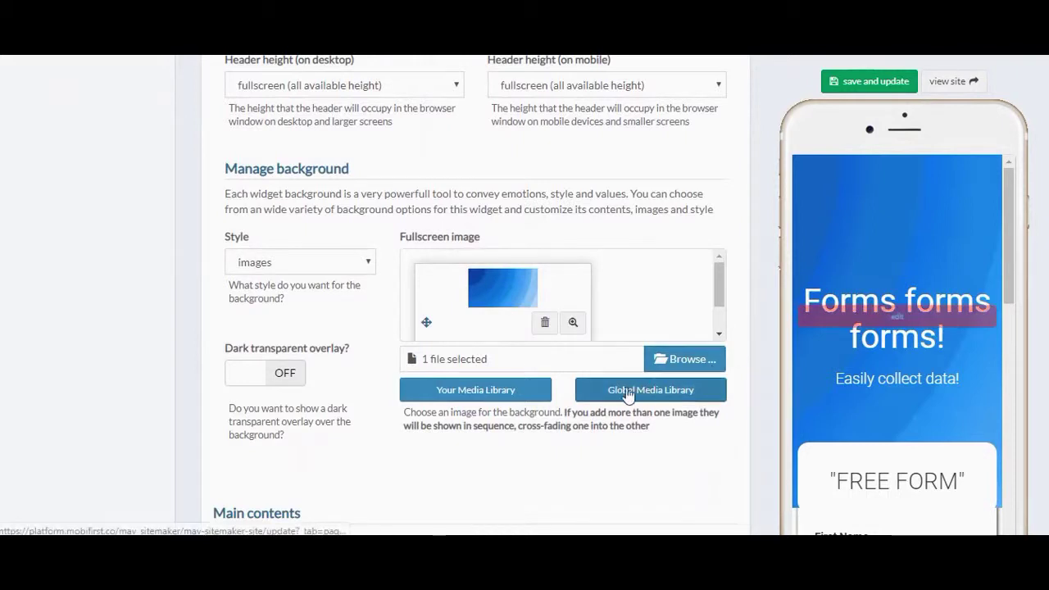
pyautogui.click(654, 392)
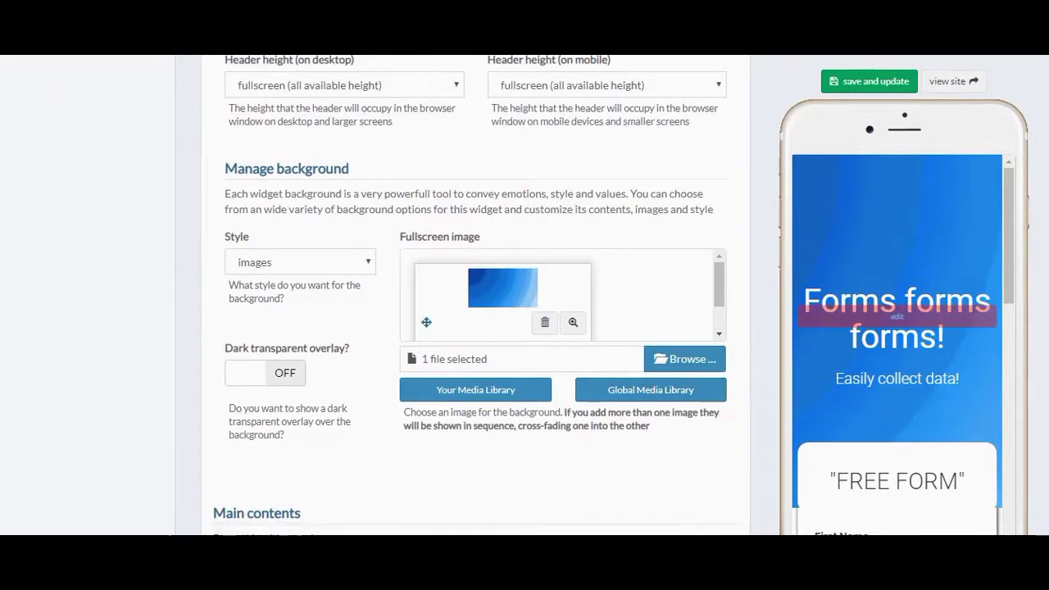
pyautogui.moveTo(1048, 492); pyautogui.dragTo(622, 331)
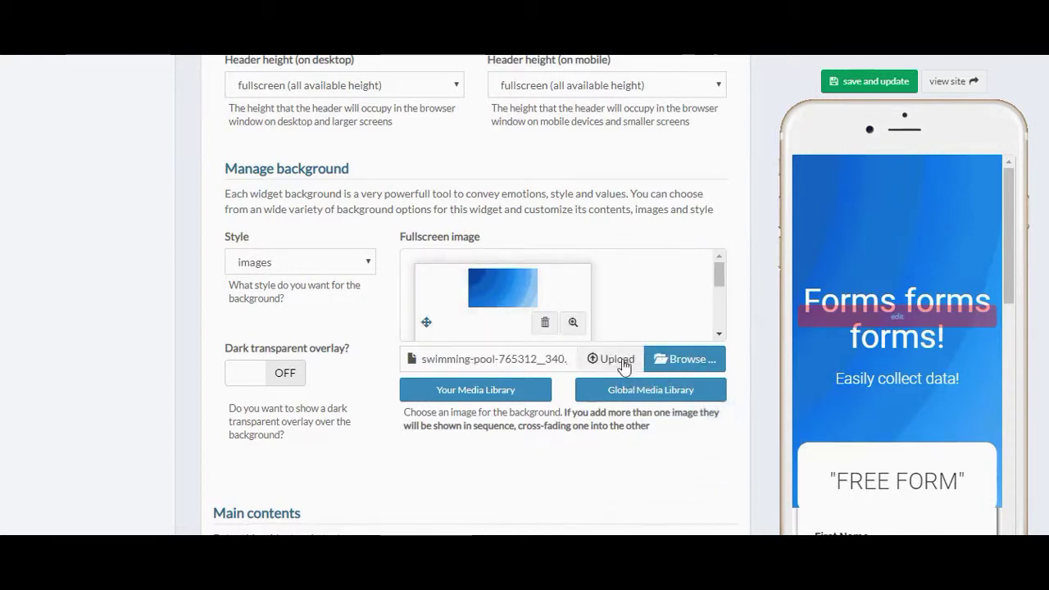
pyautogui.click(622, 366)
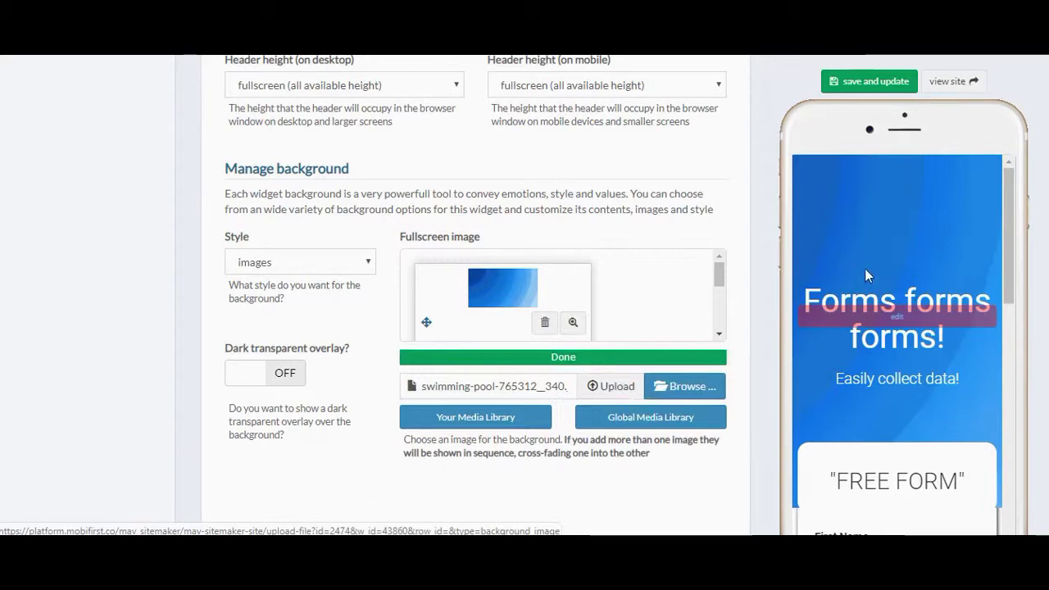
pyautogui.click(543, 325)
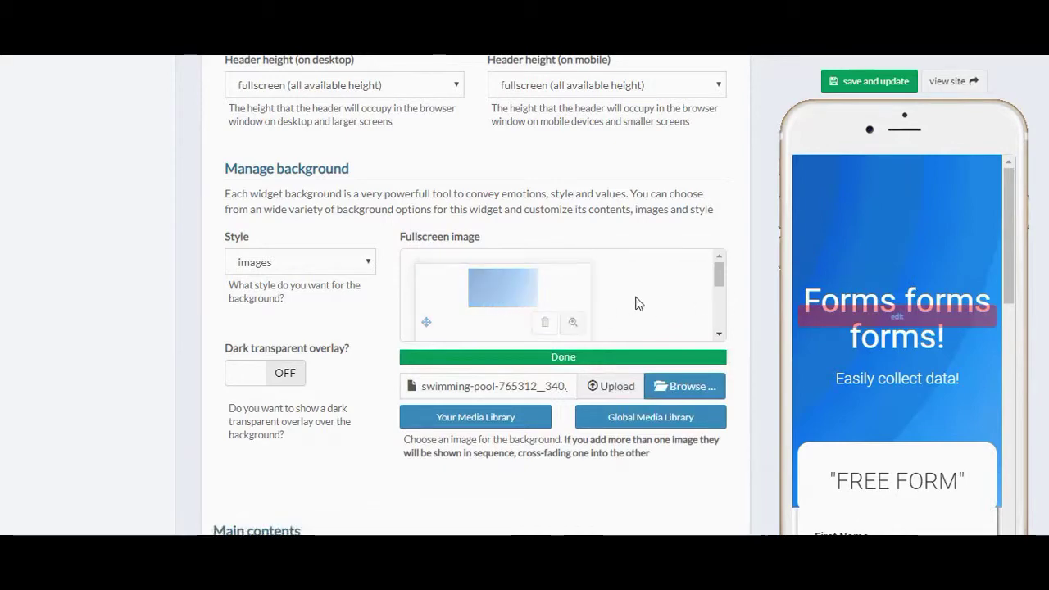
pyautogui.click(877, 85)
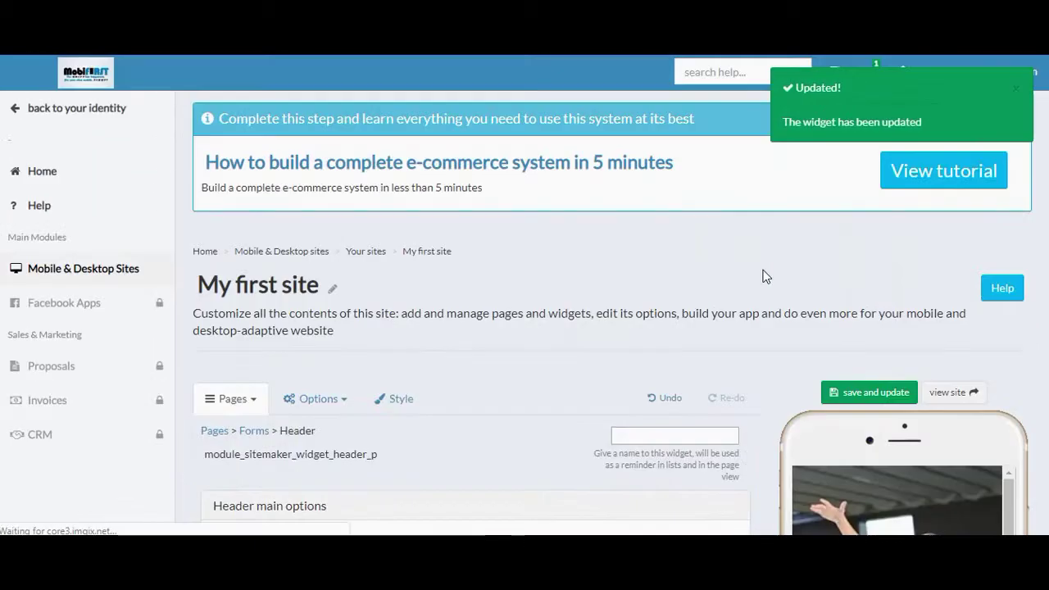
# Change the header's main title to "MobiFirst Product Launch" with centred alignment.
pyautogui.scroll(-8, 763, 292)
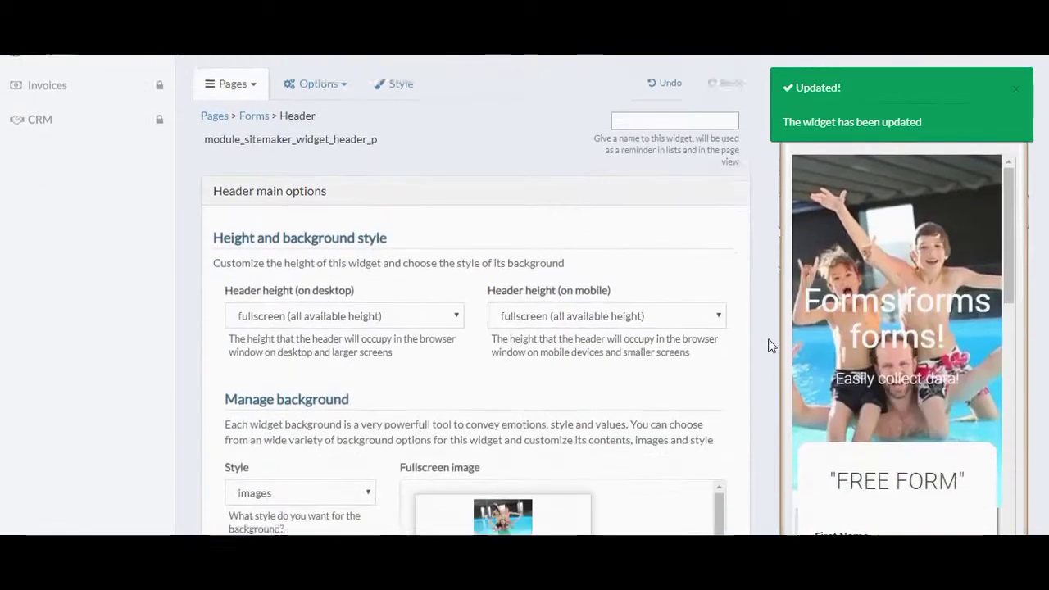
pyautogui.scroll(-3, 773, 343)
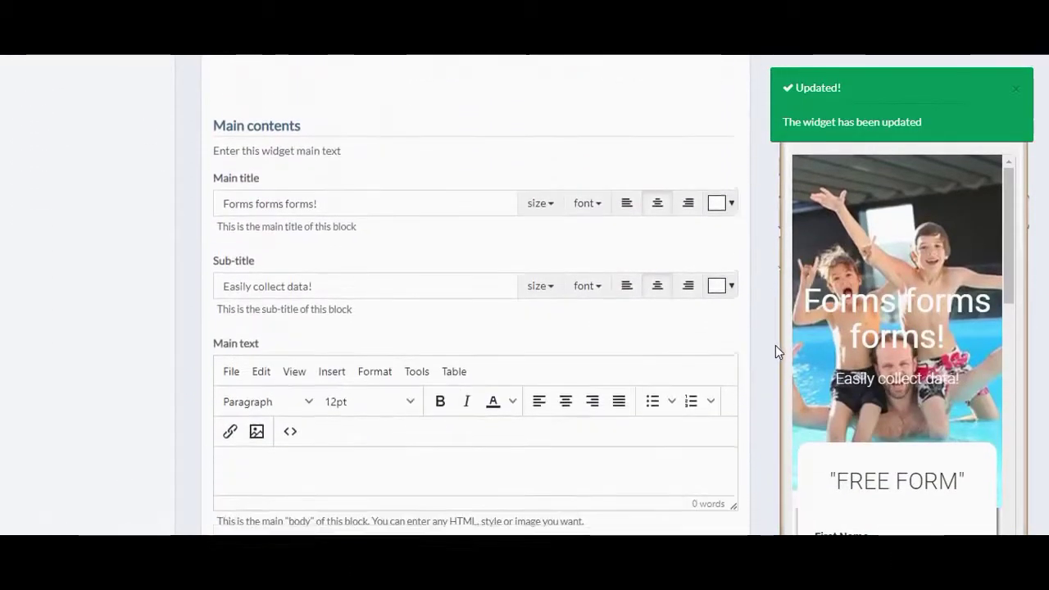
pyautogui.tripleClick(331, 205)
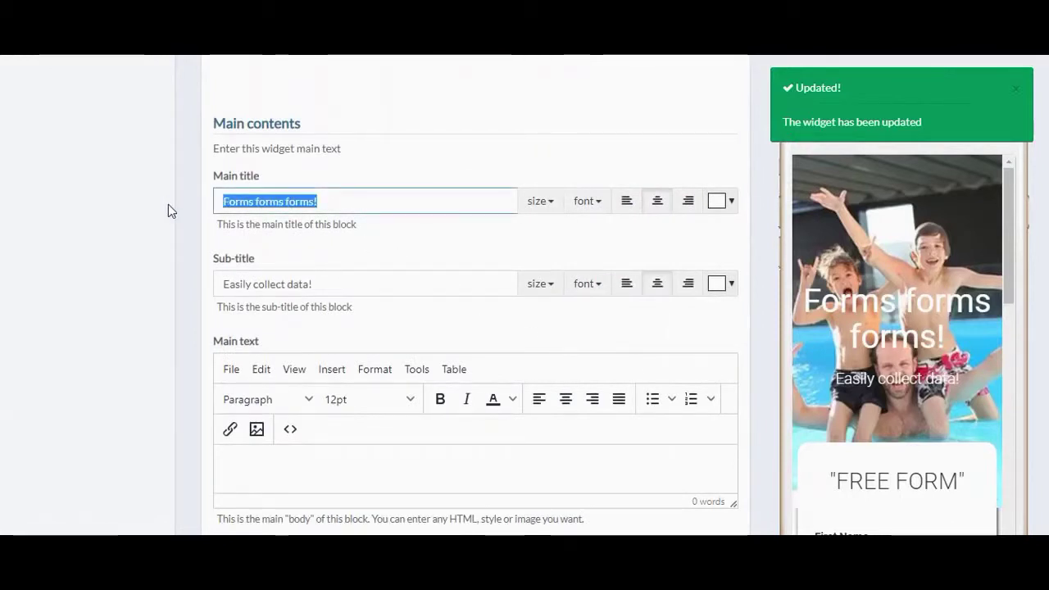
pyautogui.press('BackSpace')
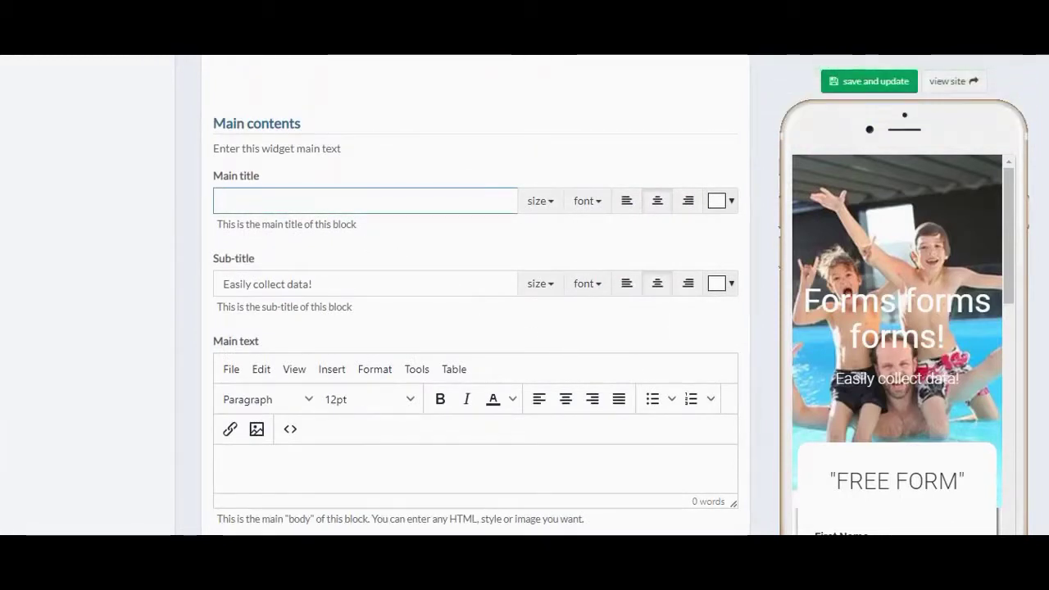
pyautogui.press('Tab')
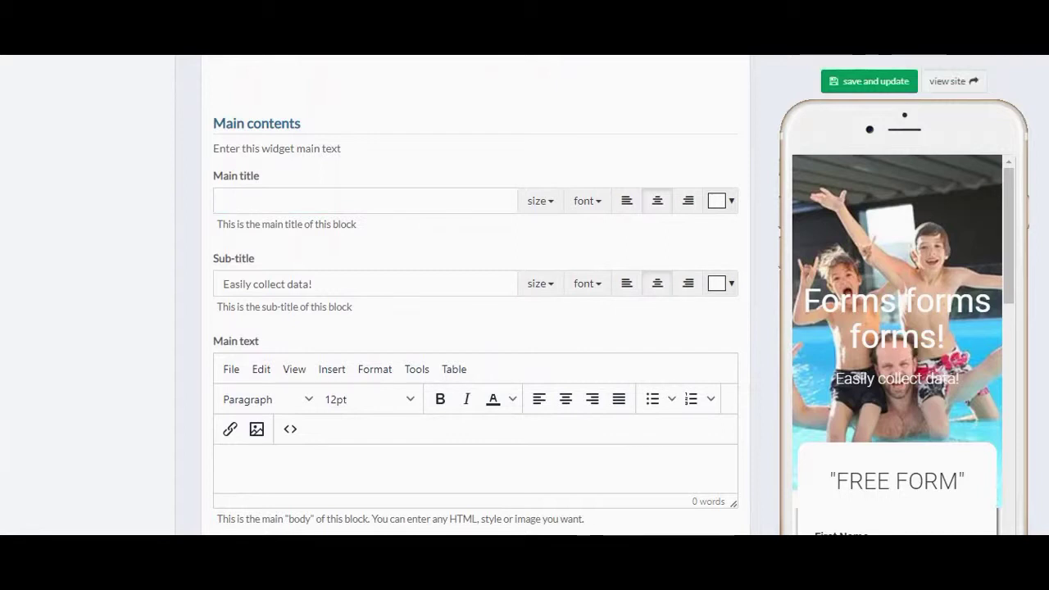
pyautogui.click(235, 205)
pyautogui.write('MobiFirst Product Launch')
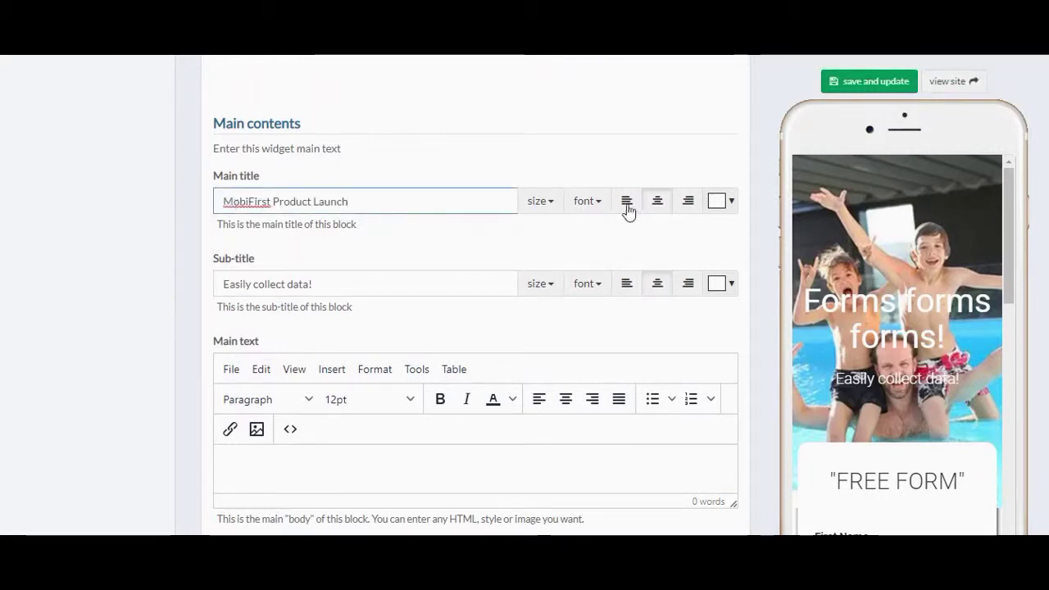
pyautogui.click(656, 202)
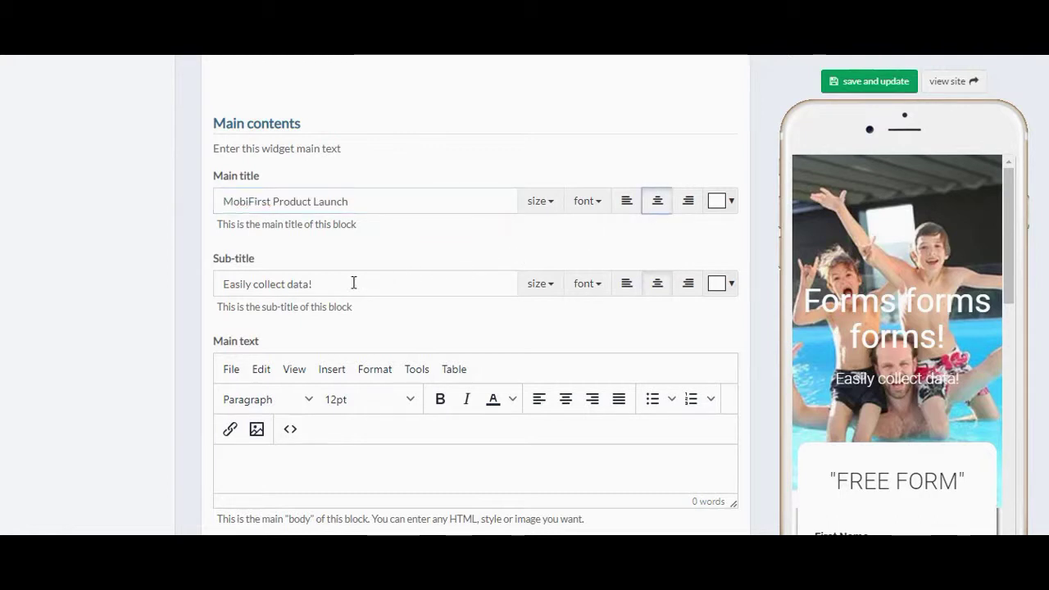
# Clear the header's sub-title and save the widget.
pyautogui.moveTo(353, 283); pyautogui.dragTo(131, 291)
pyautogui.press('BackSpace')
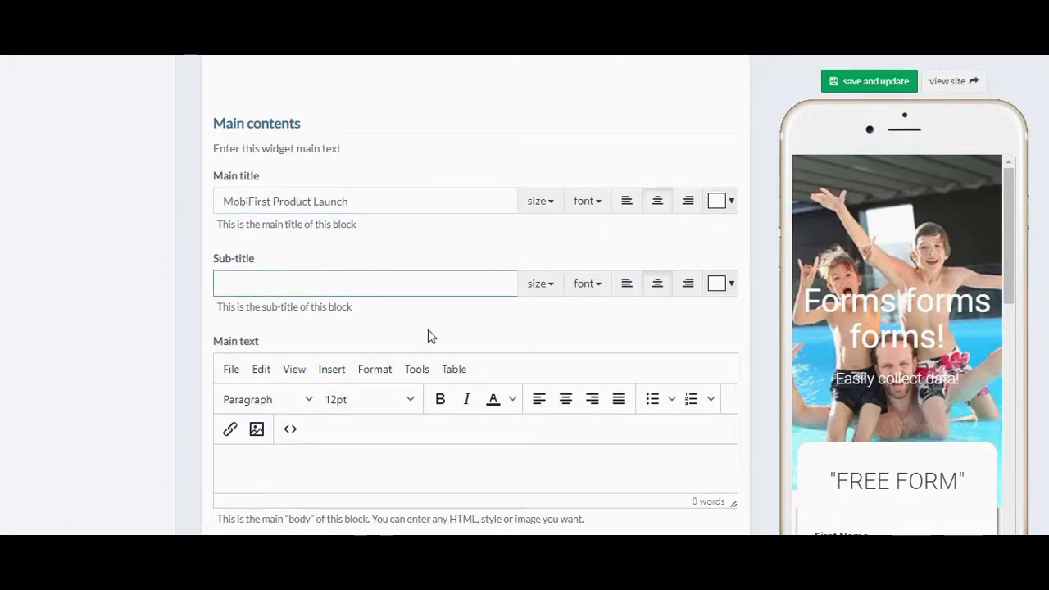
pyautogui.scroll(-6, 428, 332)
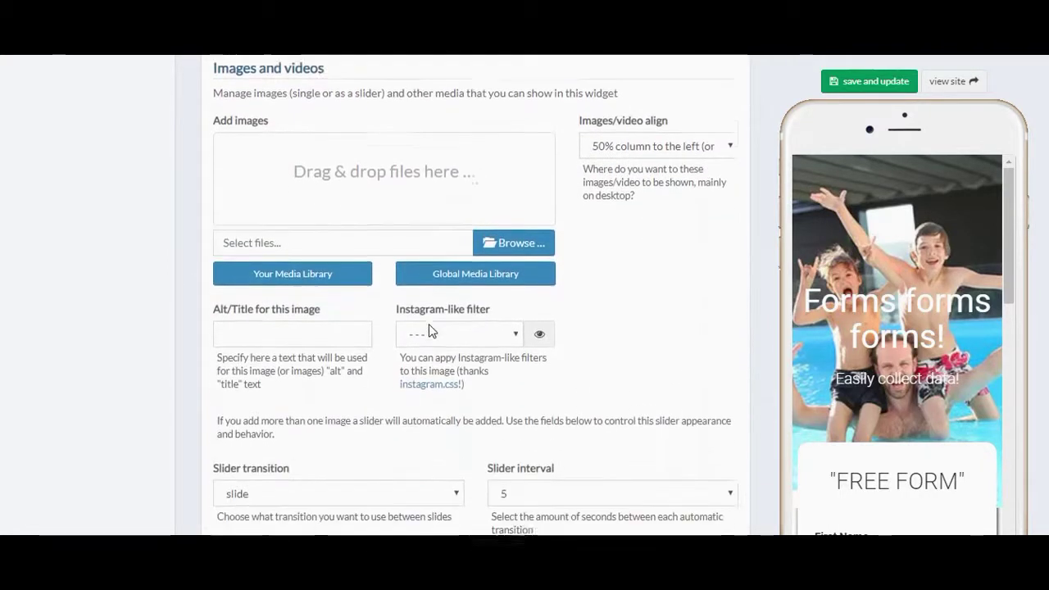
pyautogui.scroll(-9, 429, 323)
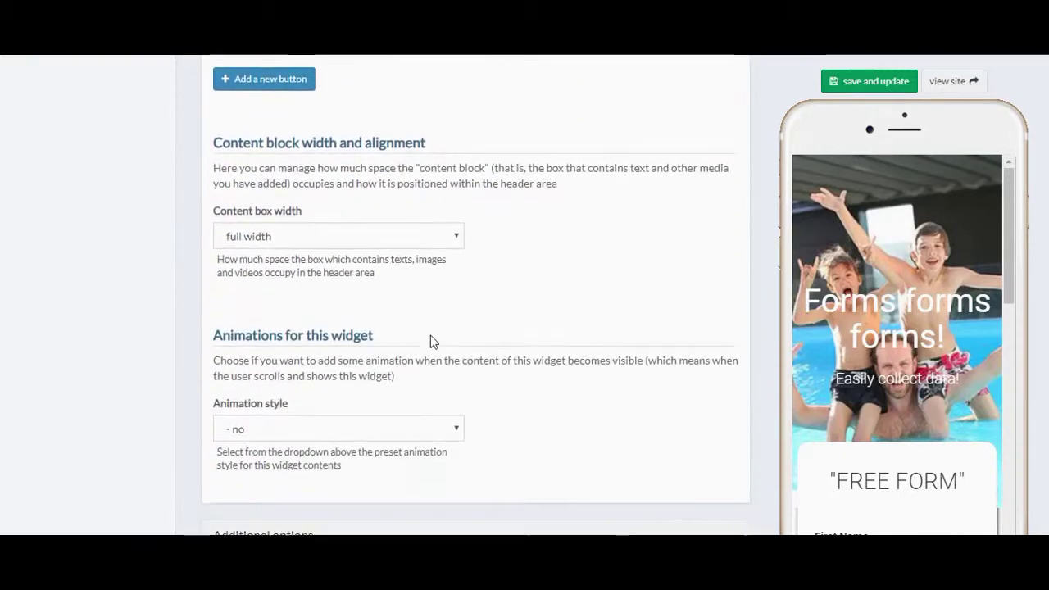
pyautogui.scroll(-1, 430, 335)
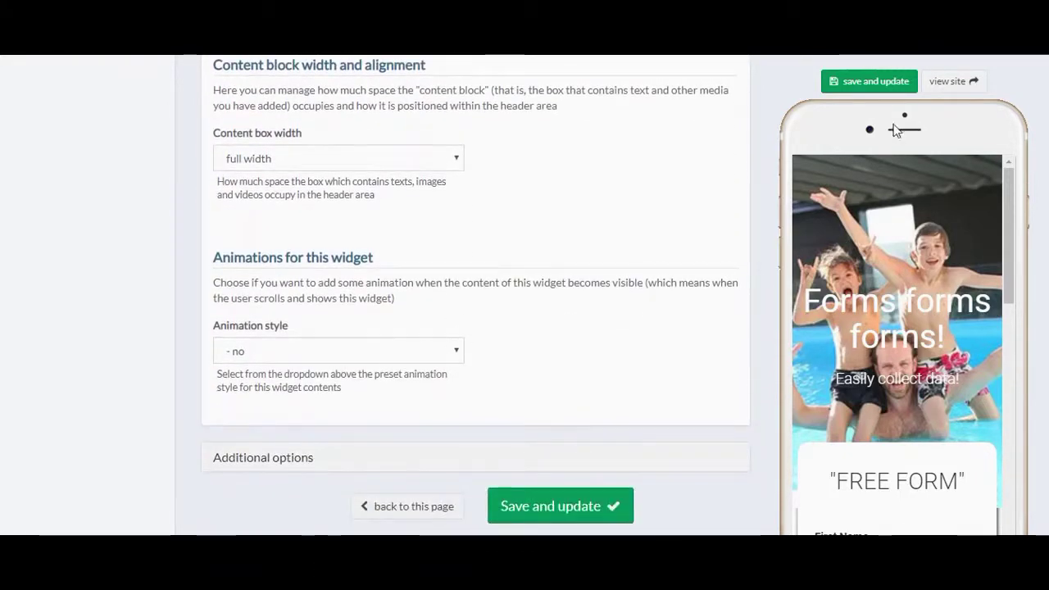
pyautogui.click(869, 81)
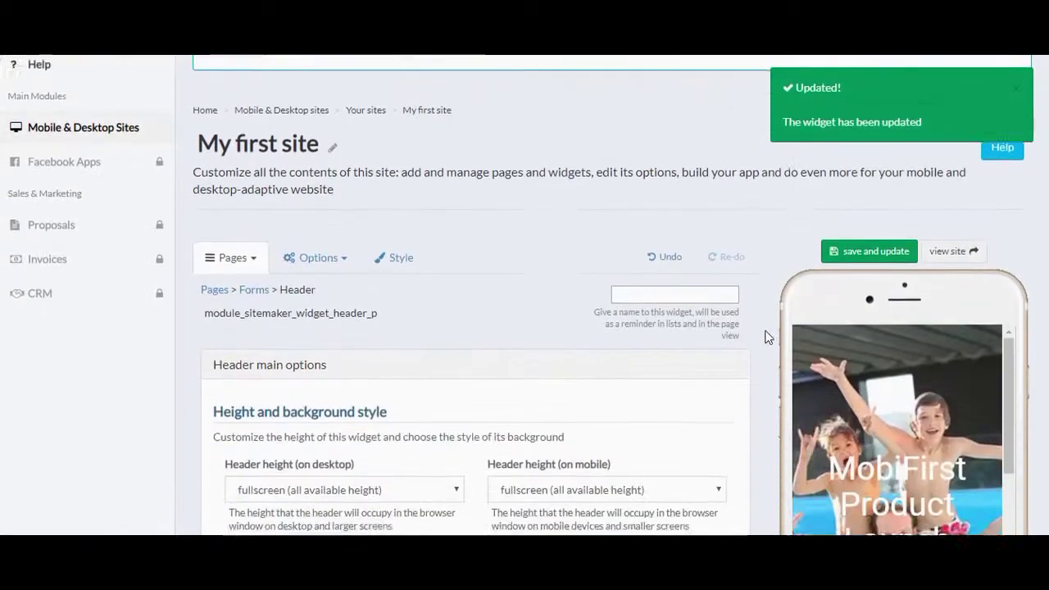
# Review the forms in the phone preview and open the contact widget with the email and phone entries for editing.
pyautogui.scroll(-2, 763, 335)
pyautogui.scroll(-5, 933, 341)
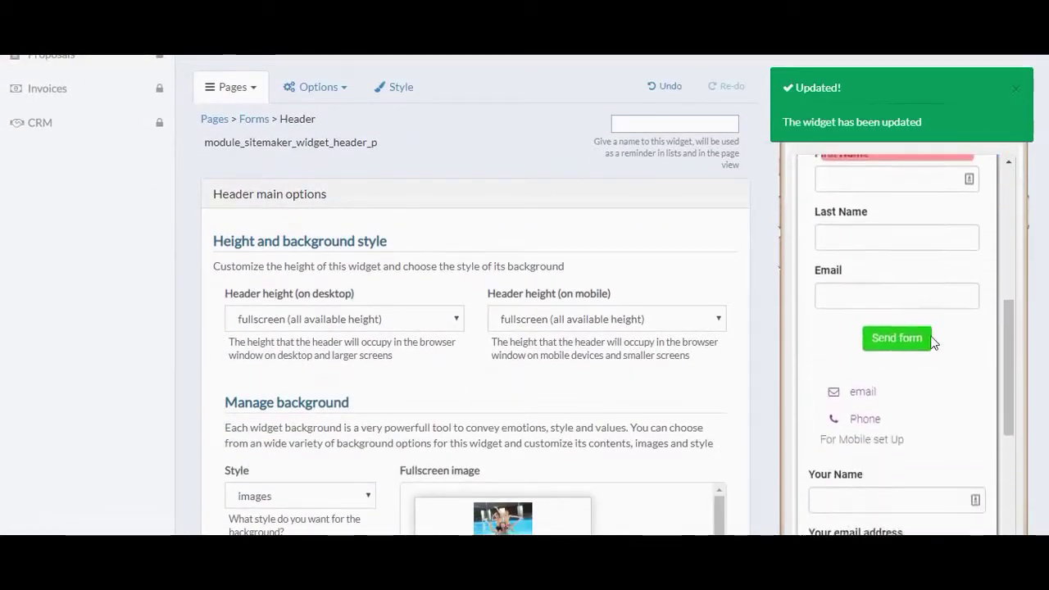
pyautogui.scroll(-4, 933, 341)
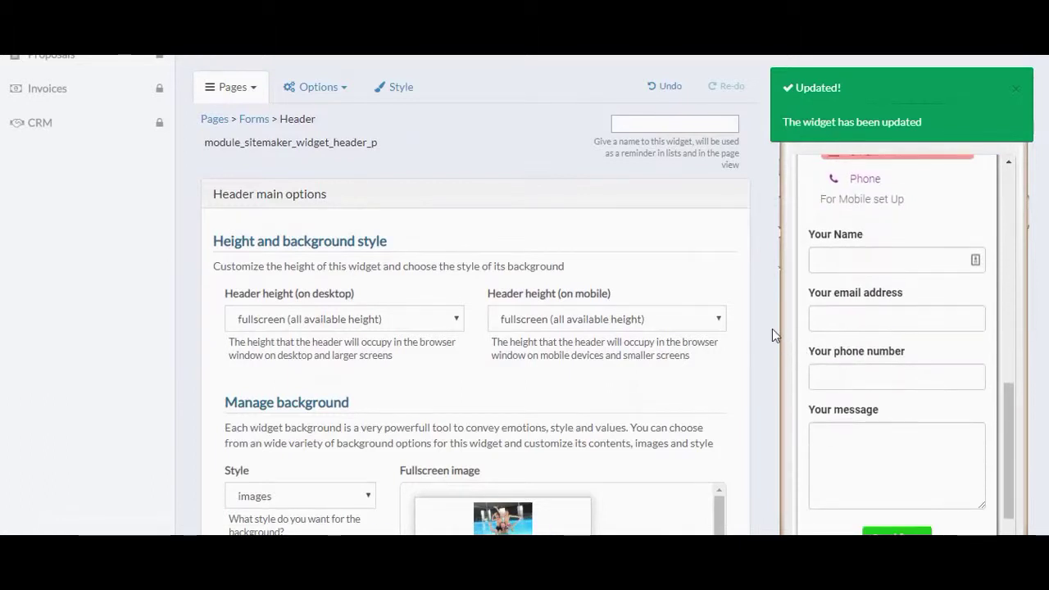
pyautogui.scroll(-2, 773, 329)
pyautogui.scroll(1, 905, 267)
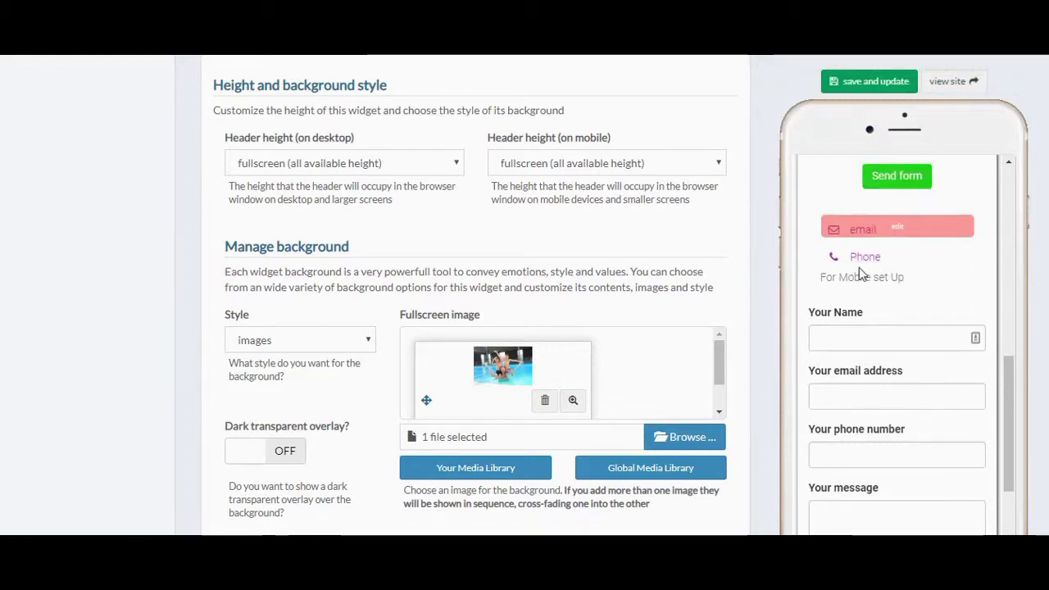
pyautogui.click(897, 235)
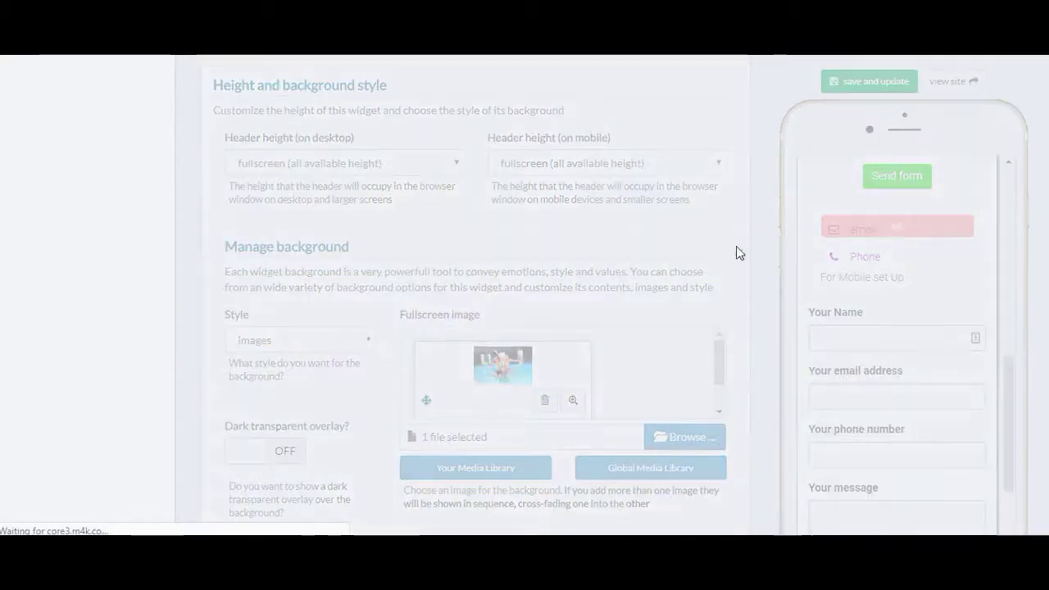
# Enable the auto-responder for the contact form.
pyautogui.scroll(-4, 739, 311)
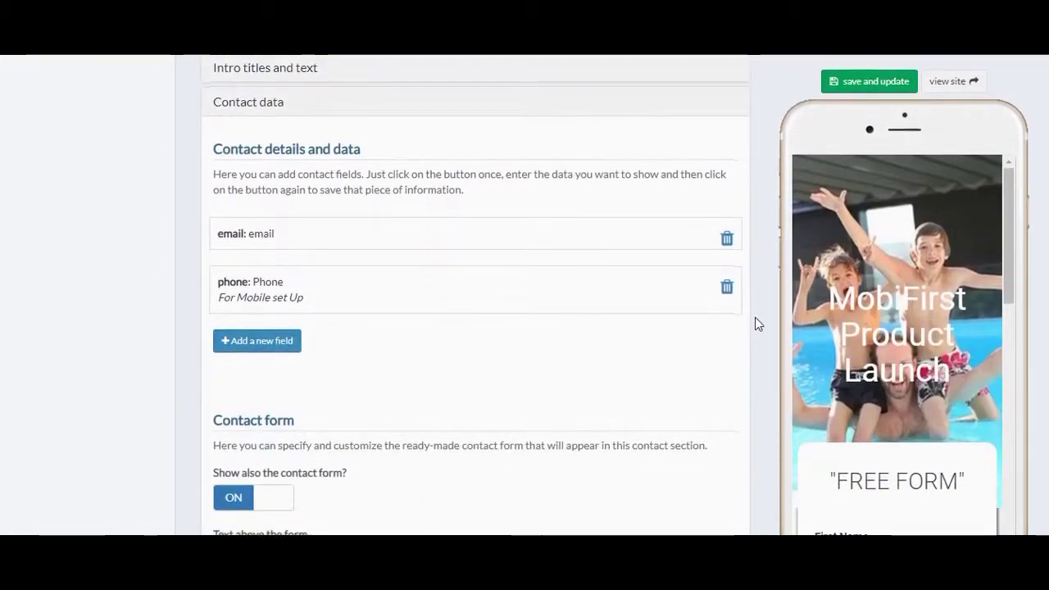
pyautogui.scroll(-4, 755, 318)
pyautogui.scroll(-3, 758, 327)
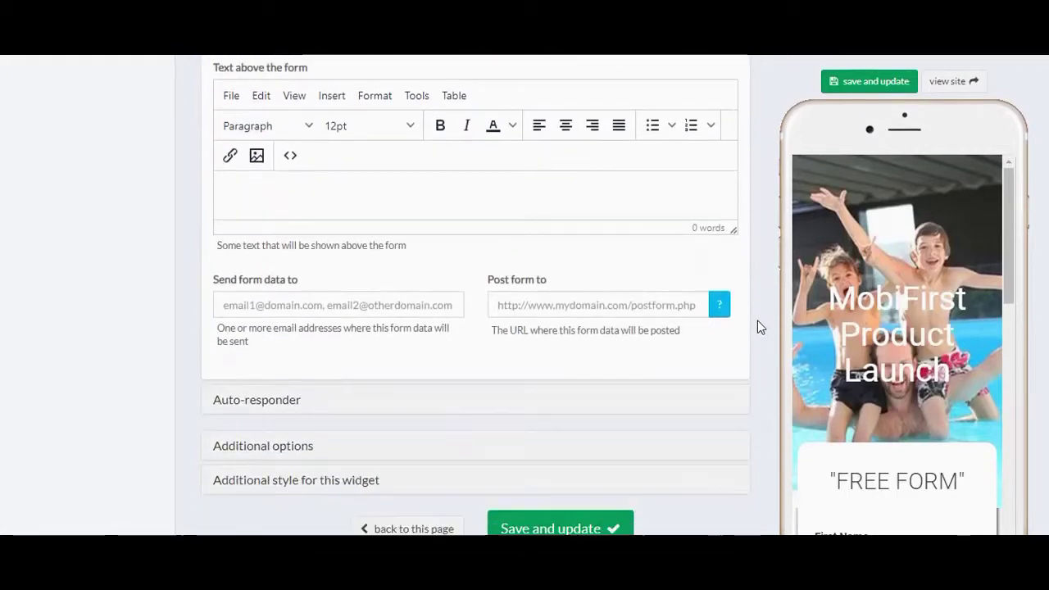
pyautogui.click(262, 323)
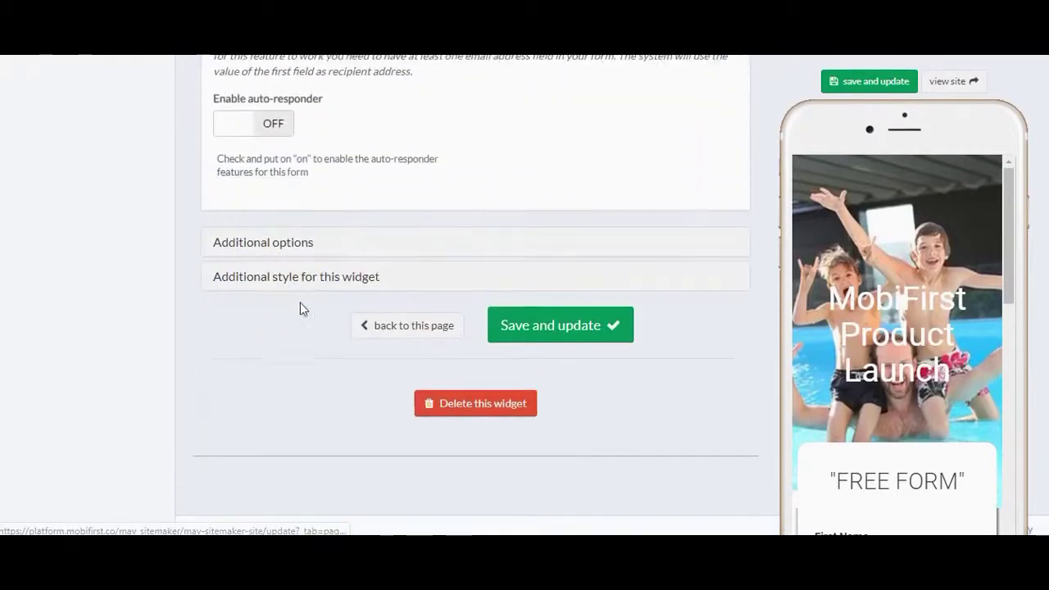
pyautogui.scroll(2, 464, 271)
pyautogui.click(268, 286)
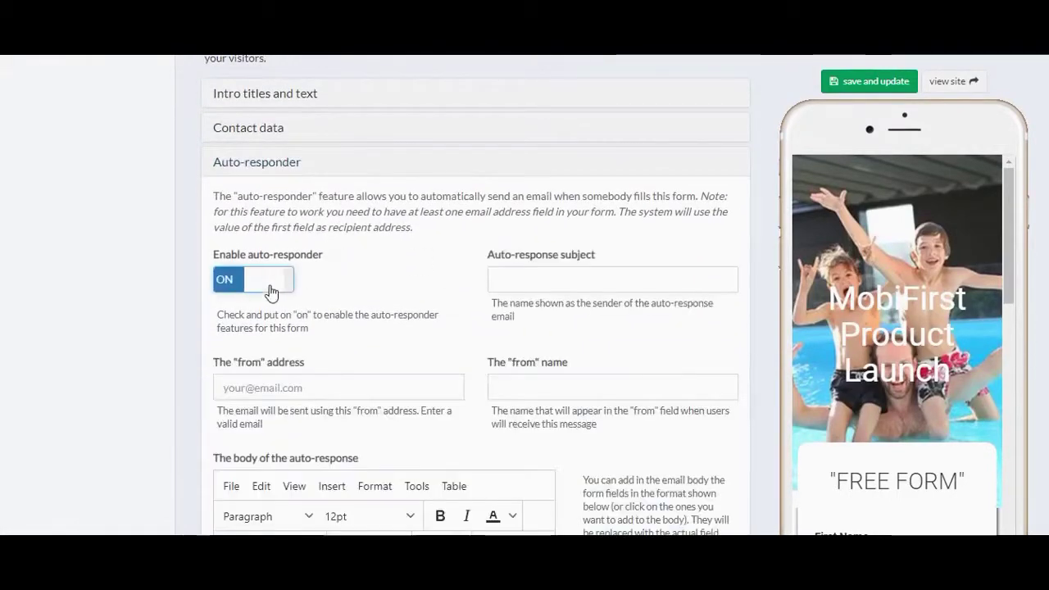
# Set the auto-response subject to "Thank You" and fill in the sender's from address and from name.
pyautogui.click(506, 280)
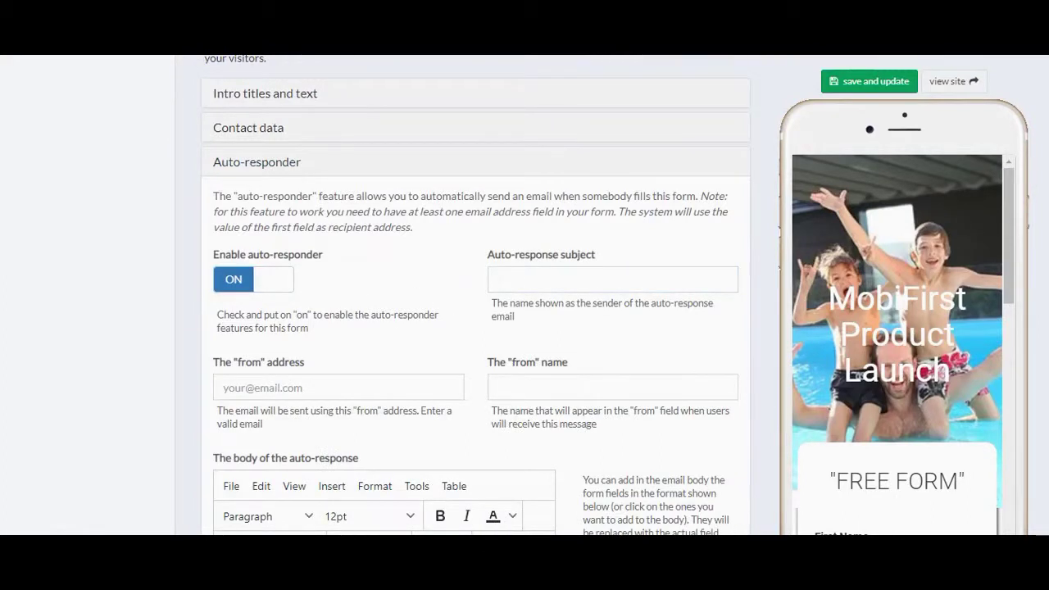
pyautogui.click(495, 278)
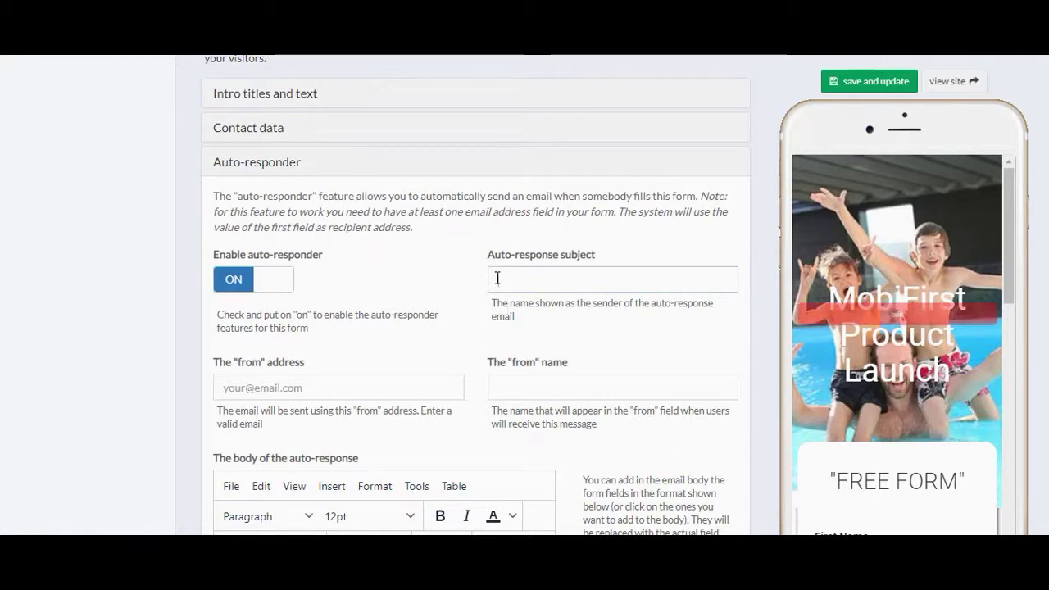
pyautogui.click(322, 390)
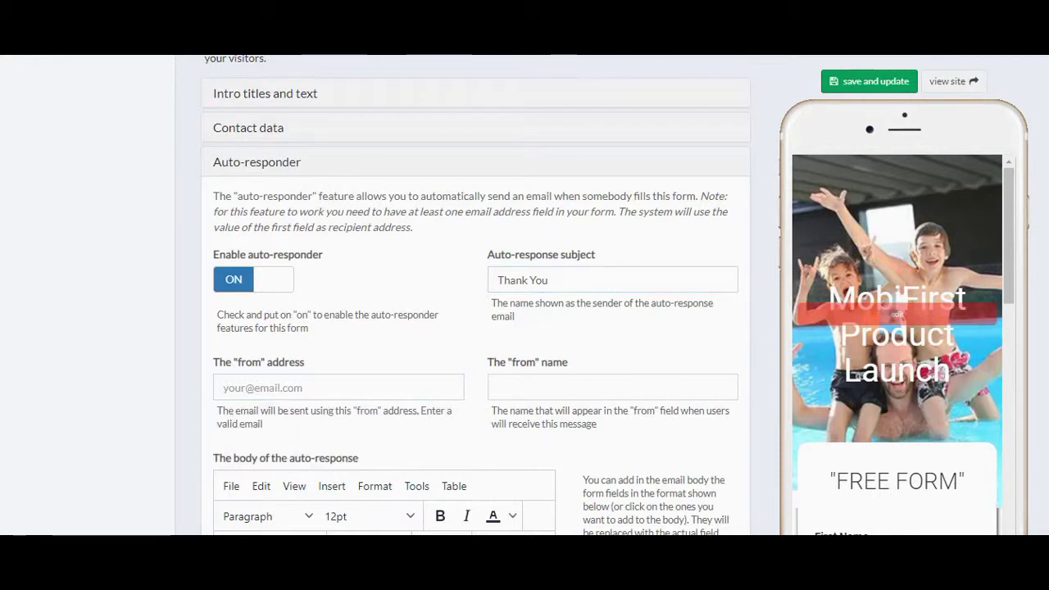
pyautogui.click(229, 385)
pyautogui.hotkey('ctrl', 'v')
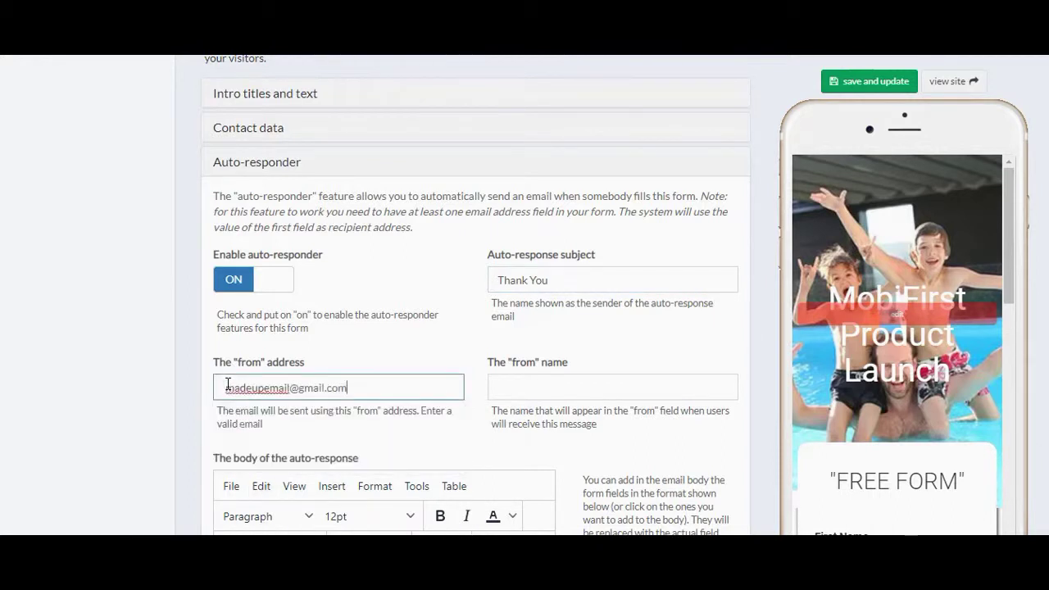
pyautogui.click(512, 391)
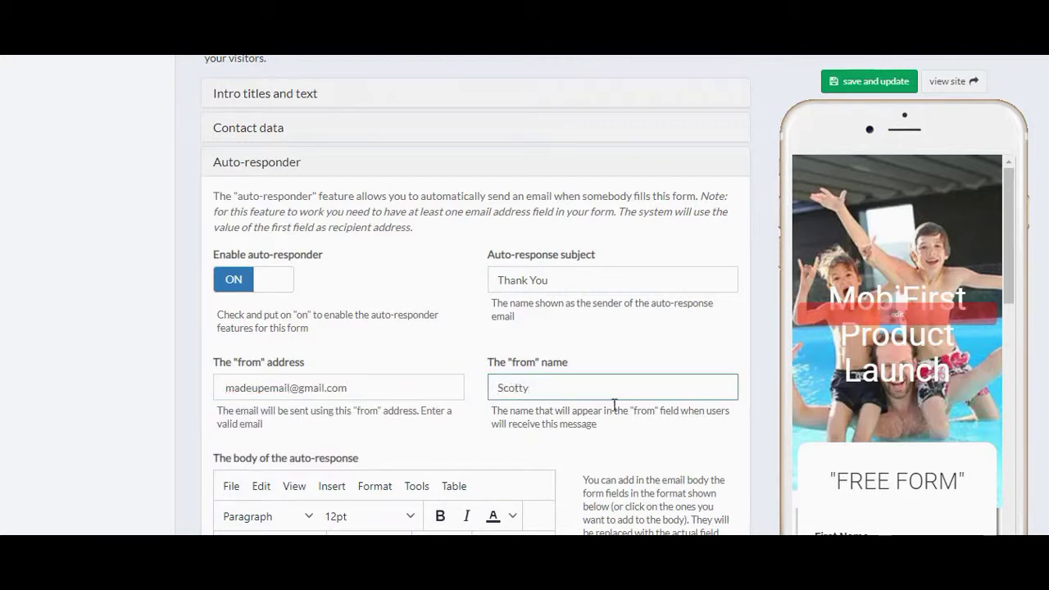
# Write the auto-response body as "Thank you {{_name}}" followed by a new paragraph "We will be in touch shortly.".
pyautogui.scroll(-4, 614, 405)
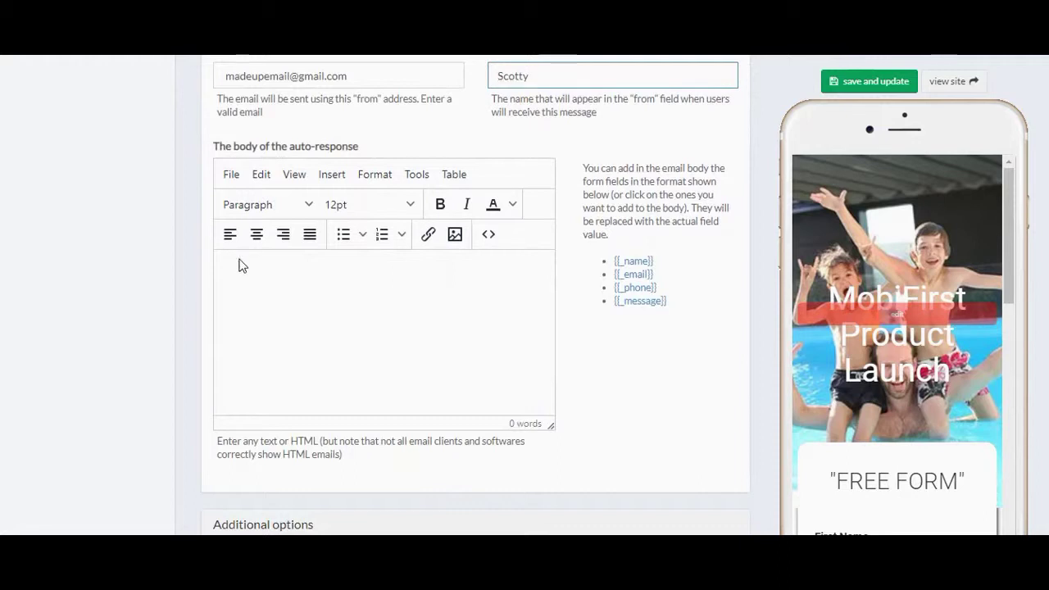
pyautogui.click(239, 265)
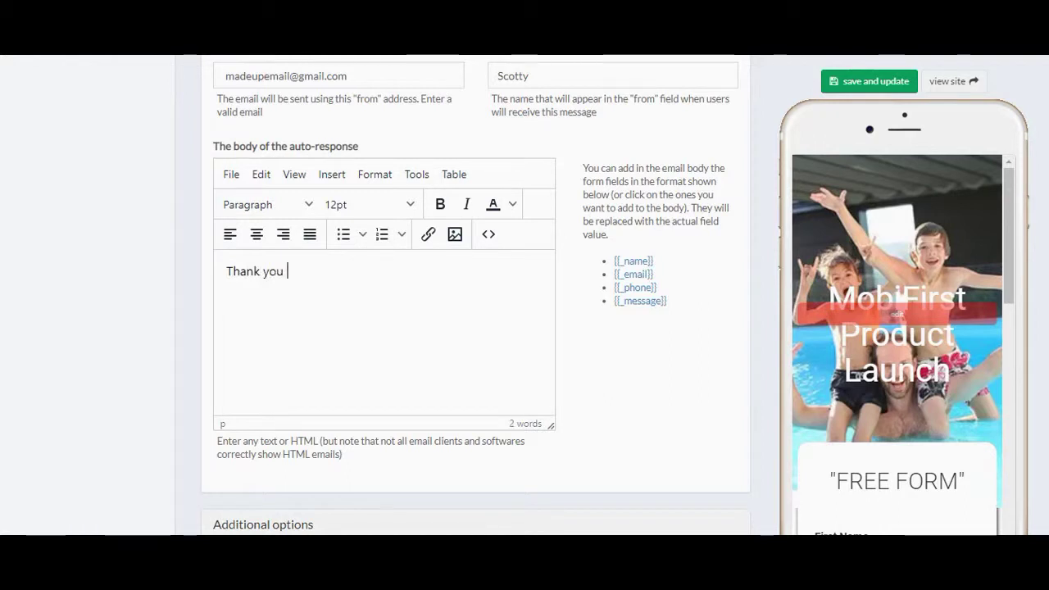
pyautogui.click(634, 261)
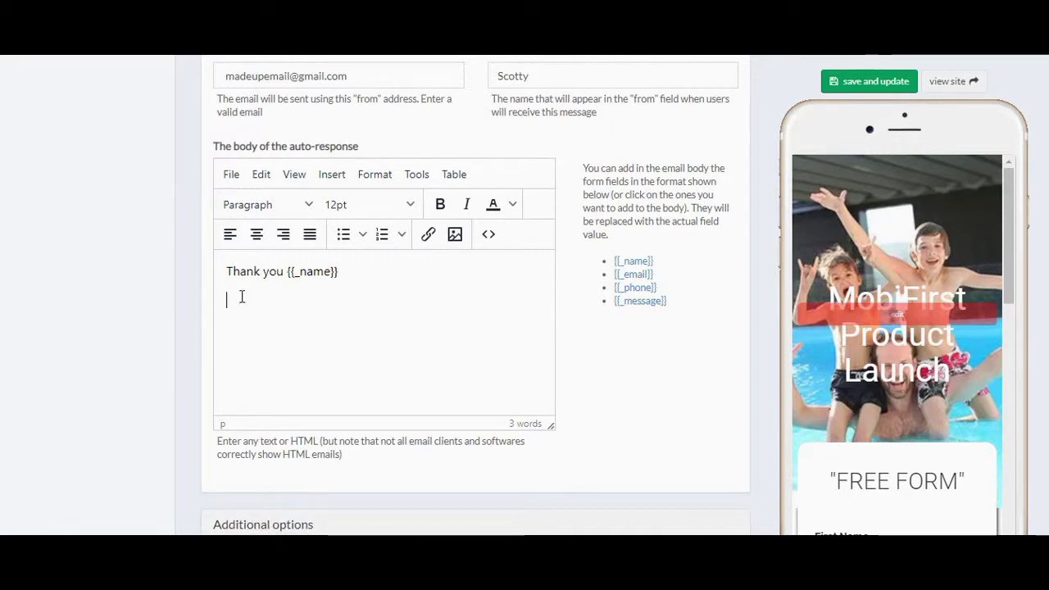
pyautogui.write('We will be in touch shortly.')
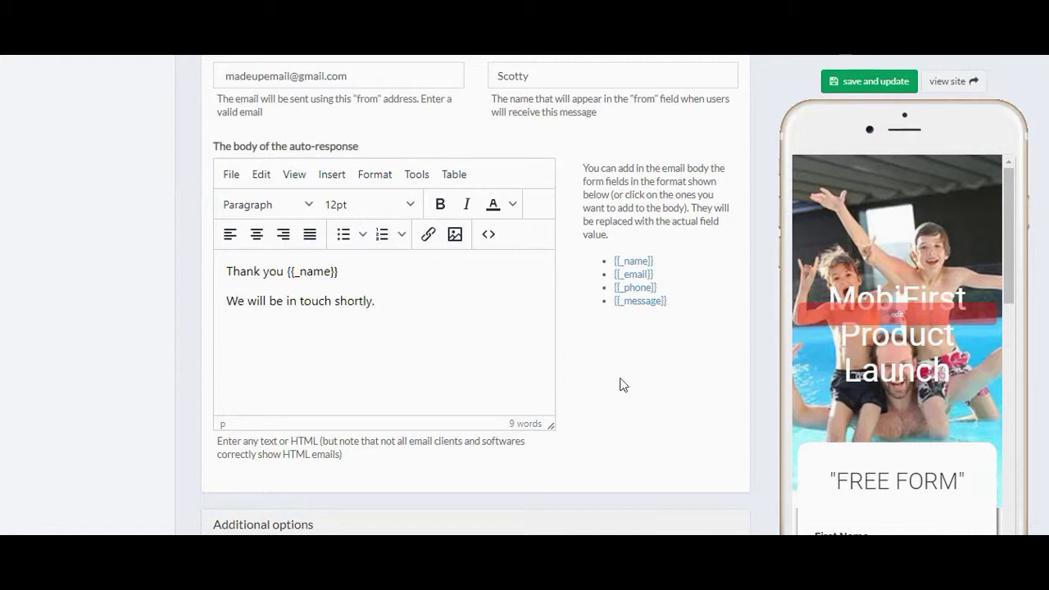
# Restrict the contact widget to mobile only in its additional options and save the widget.
pyautogui.scroll(-3, 621, 384)
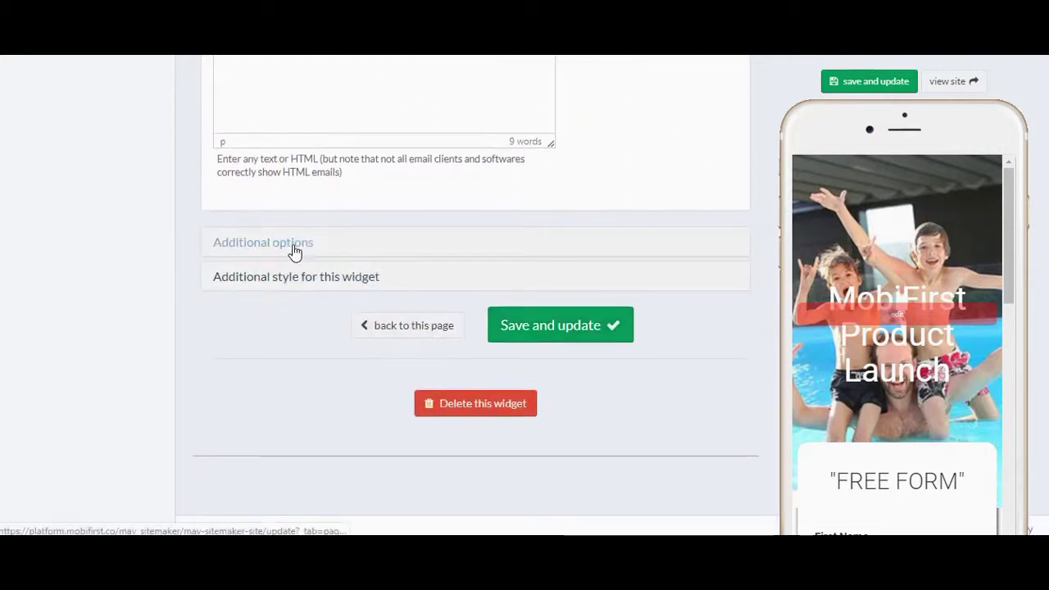
pyautogui.click(294, 244)
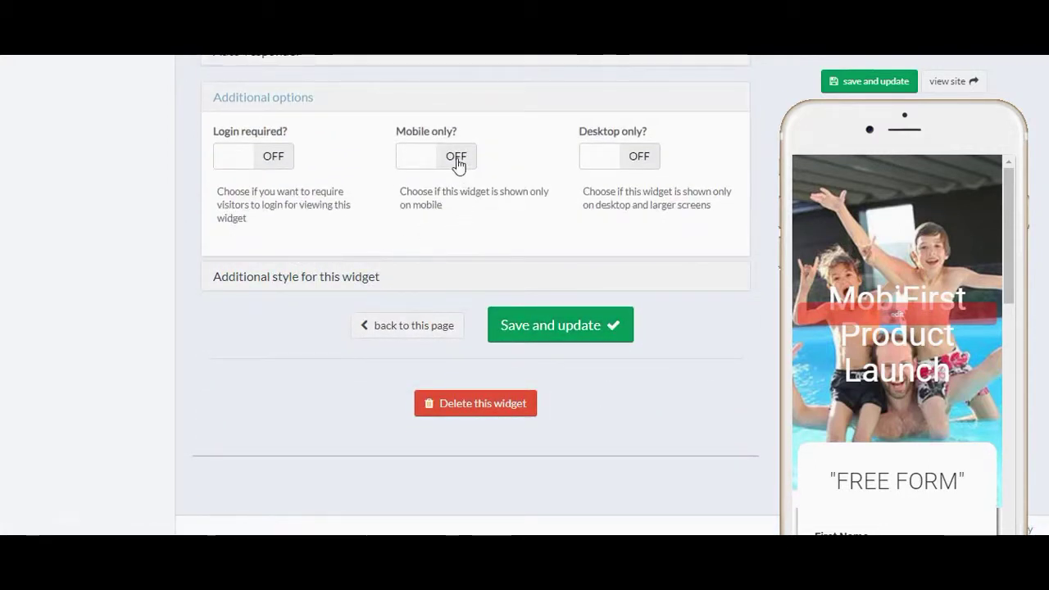
pyautogui.scroll(-6, 902, 336)
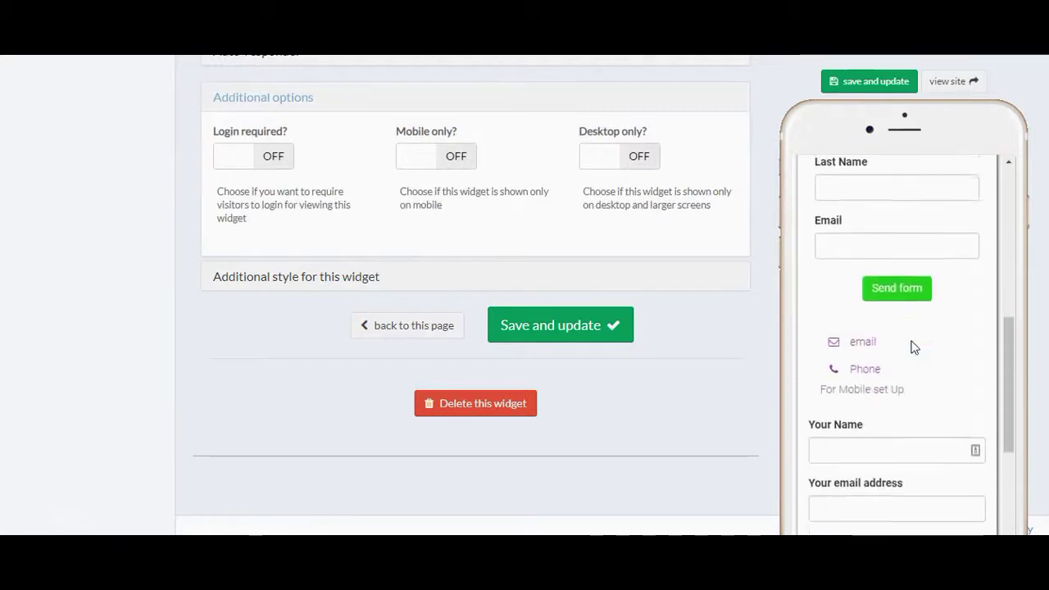
pyautogui.click(459, 158)
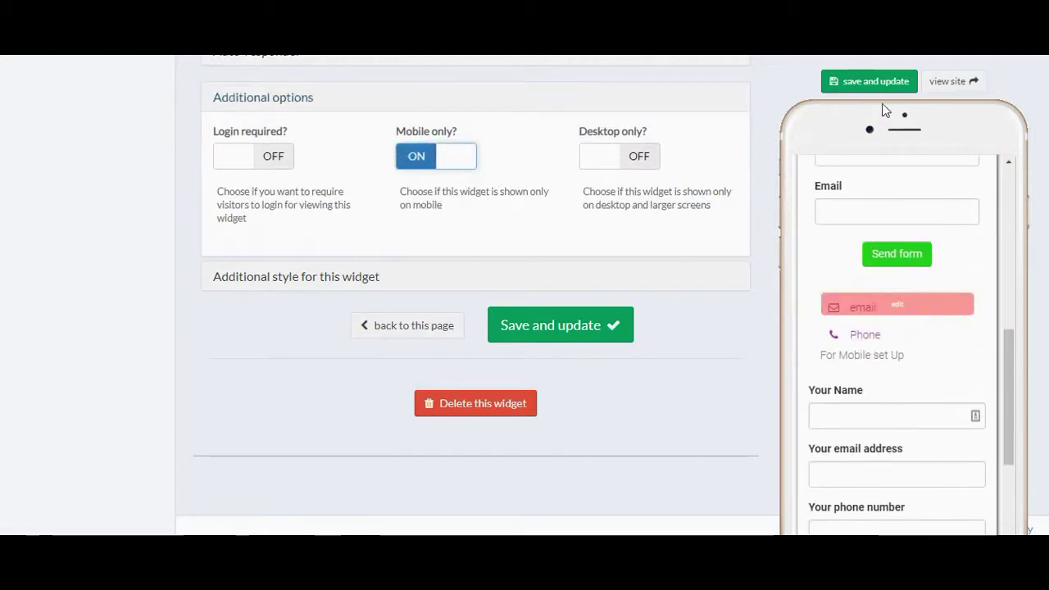
pyautogui.click(866, 86)
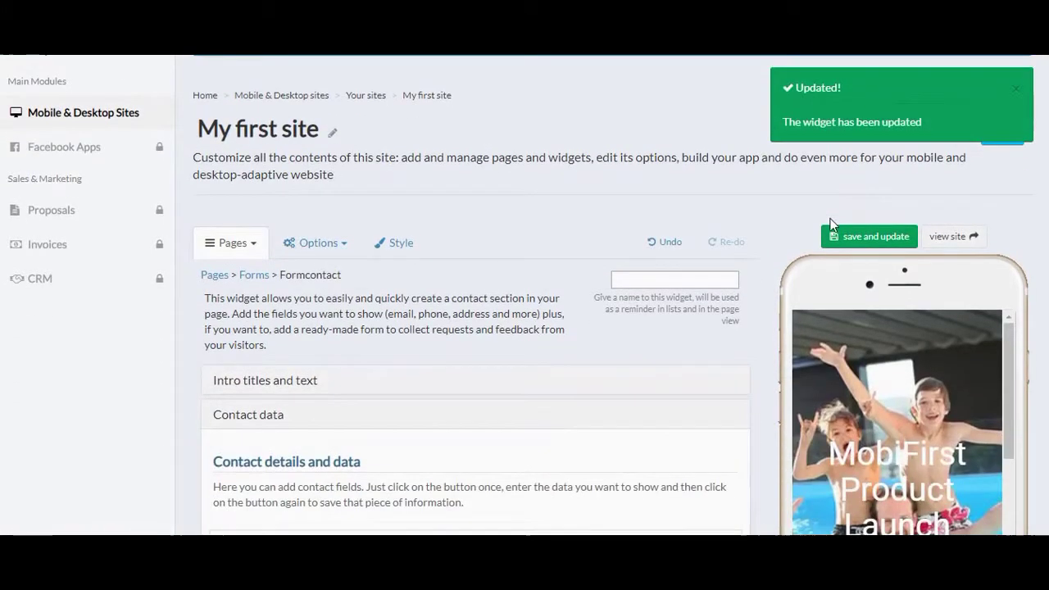
# View the site fullscreen in its desktop version and look through the page.
pyautogui.click(952, 235)
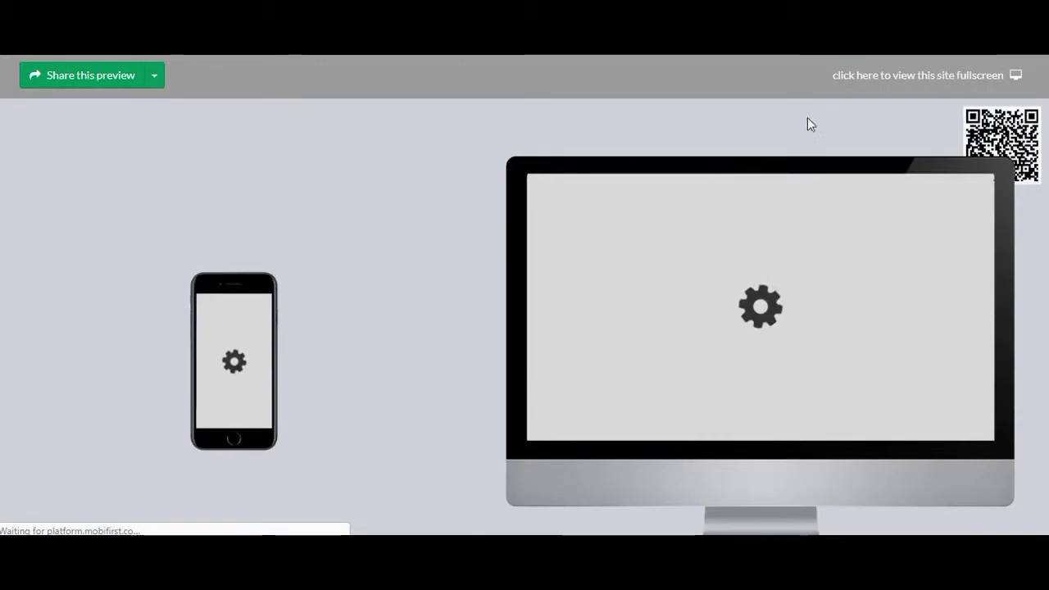
pyautogui.click(874, 79)
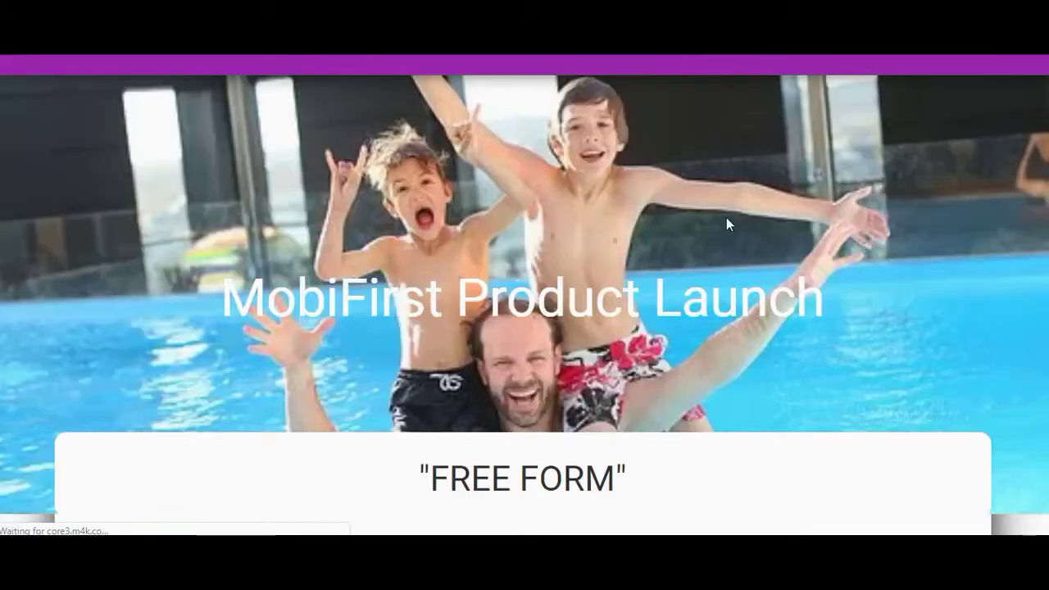
pyautogui.scroll(-3, 921, 261)
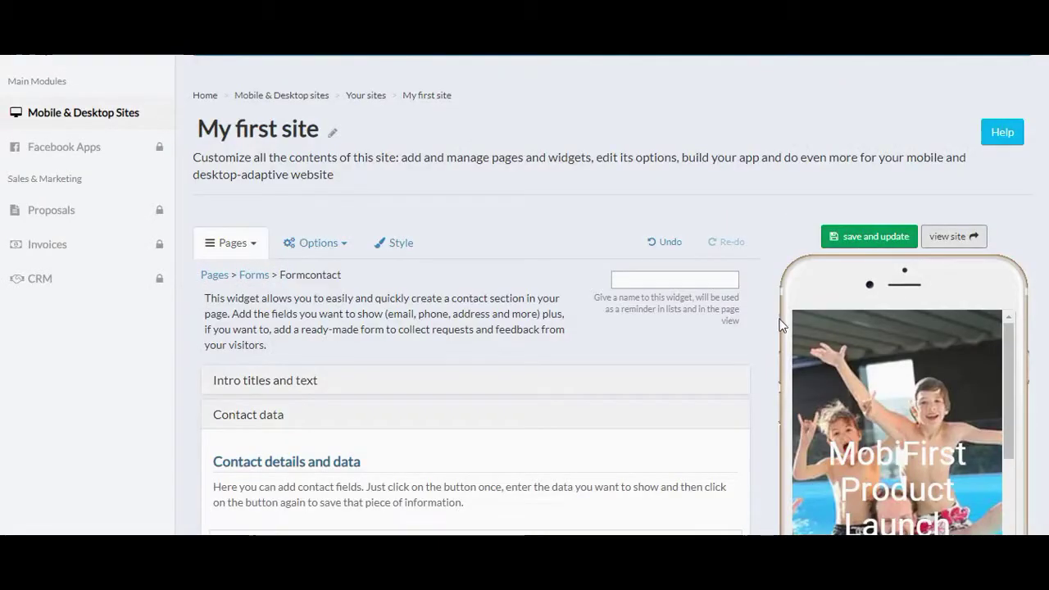
# Examine the free form and the contact form with its email and phone entries in the phone preview.
pyautogui.scroll(-5, 771, 320)
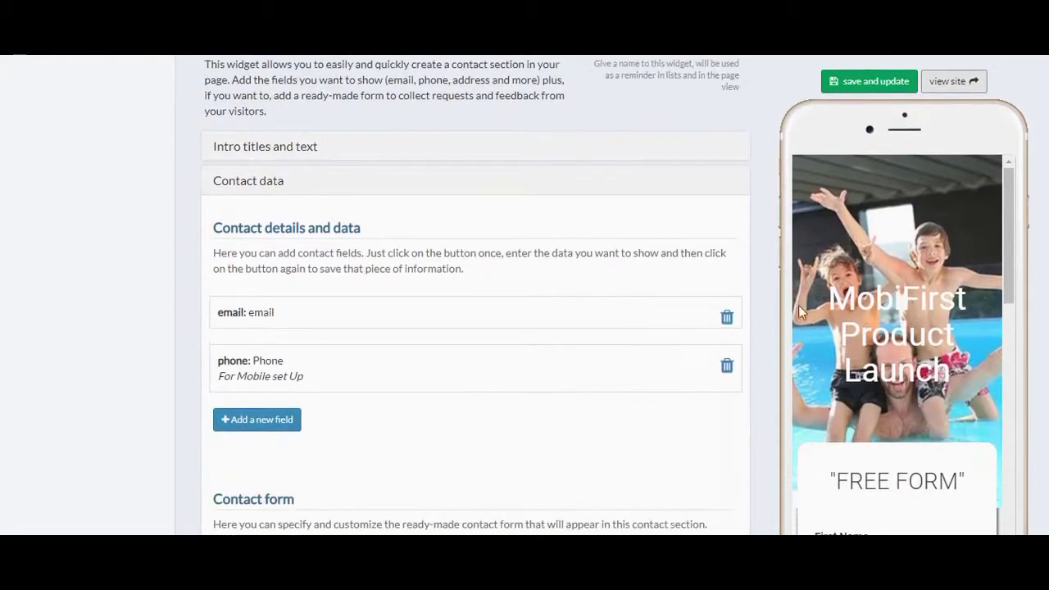
pyautogui.scroll(-5, 902, 317)
pyautogui.scroll(-3, 902, 316)
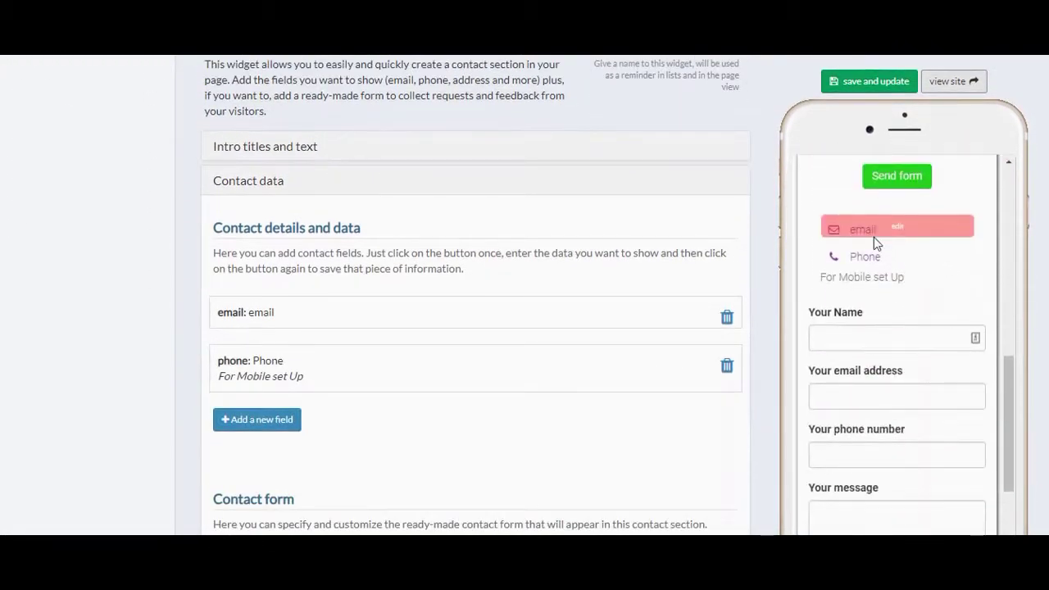
pyautogui.scroll(-5, 910, 320)
pyautogui.scroll(3, 912, 321)
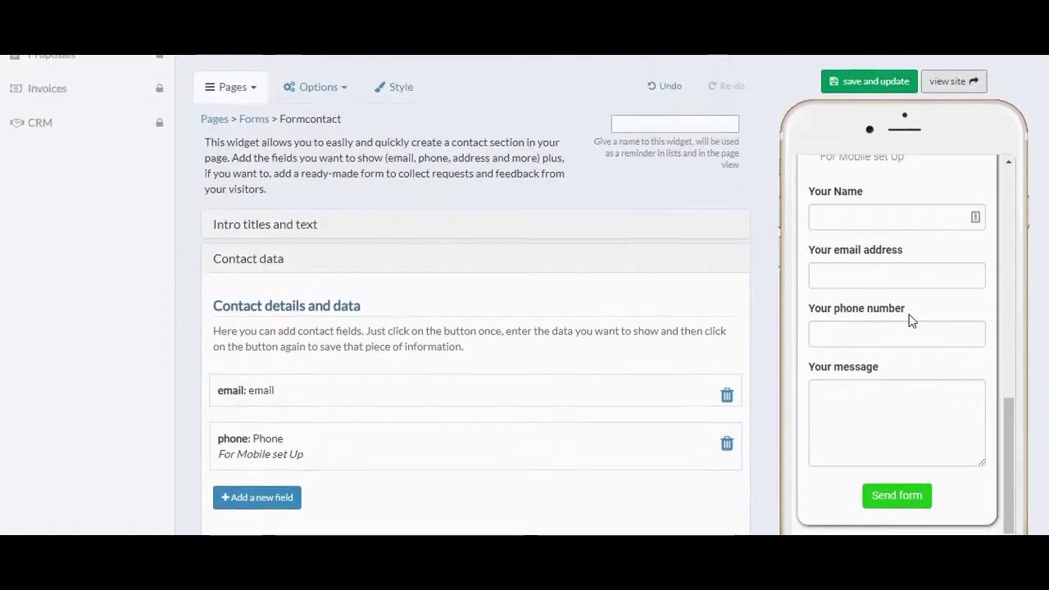
pyautogui.scroll(2, 779, 319)
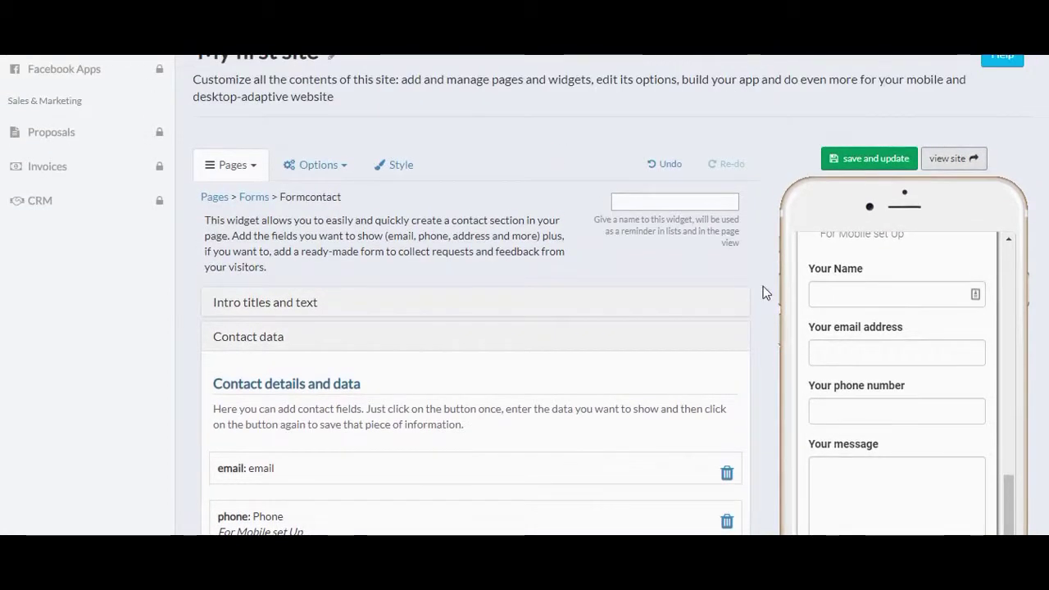
pyautogui.scroll(-2, 765, 289)
pyautogui.scroll(-2, 769, 287)
pyautogui.scroll(5, 903, 297)
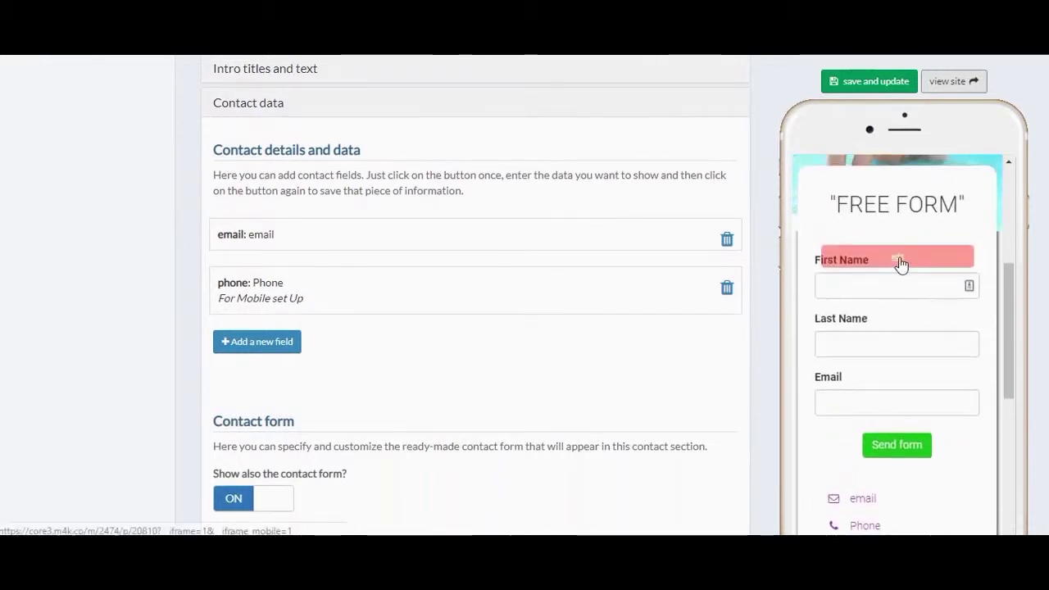
# Restrict the free form widget with the first name, last name and email fields to desktop only, save it, and check the phone preview.
pyautogui.click(902, 264)
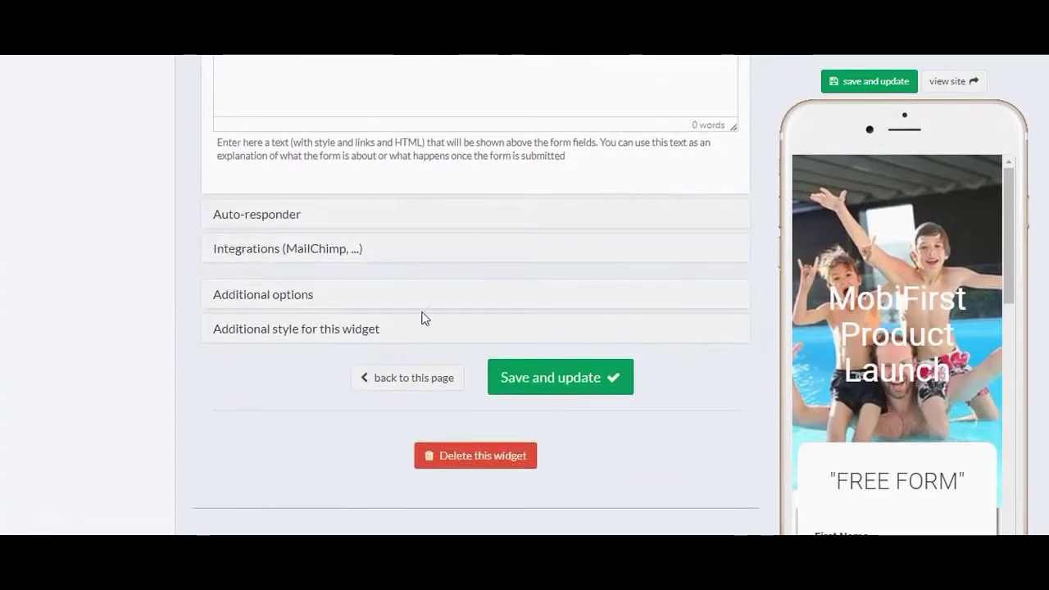
pyautogui.click(286, 297)
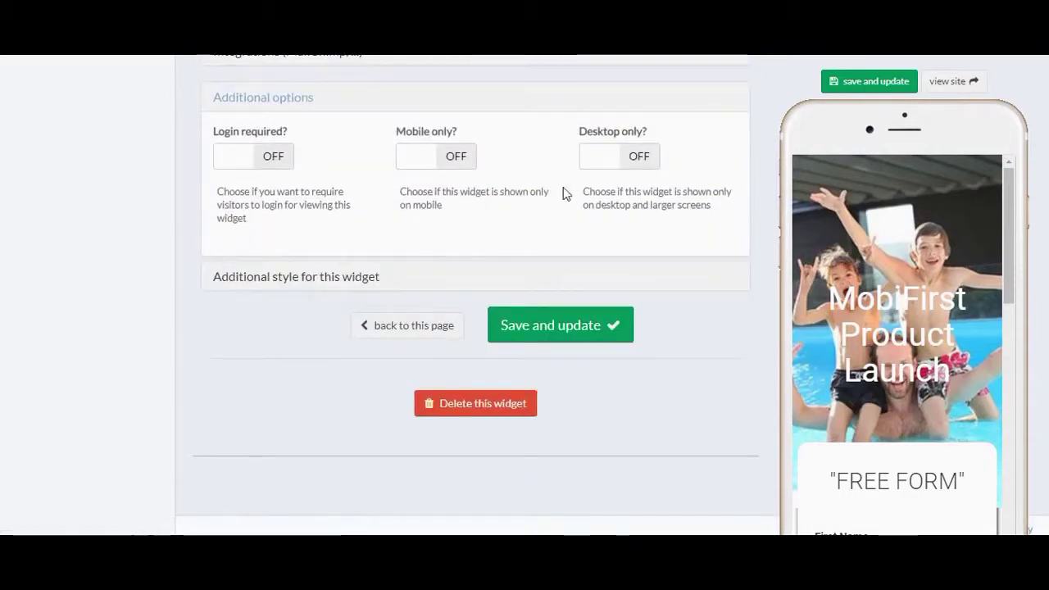
pyautogui.click(638, 157)
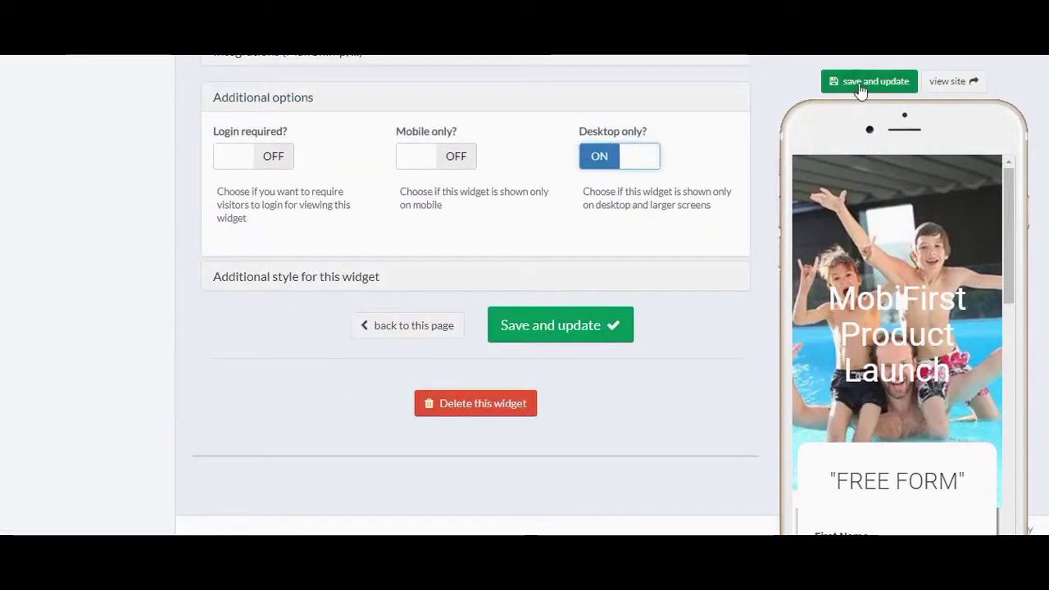
pyautogui.click(861, 90)
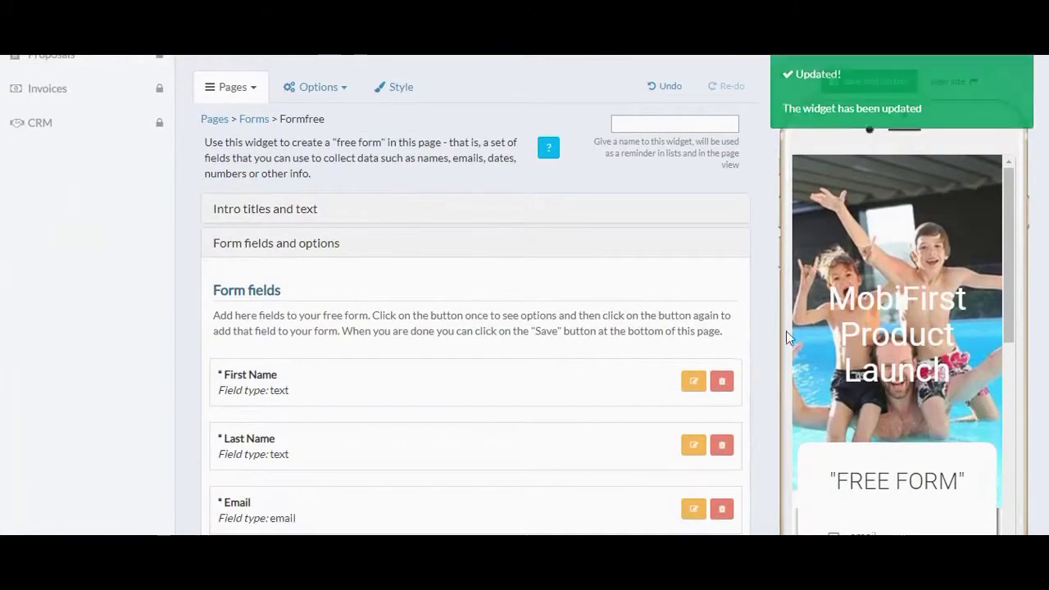
pyautogui.scroll(-5, 902, 320)
pyautogui.scroll(-2, 907, 316)
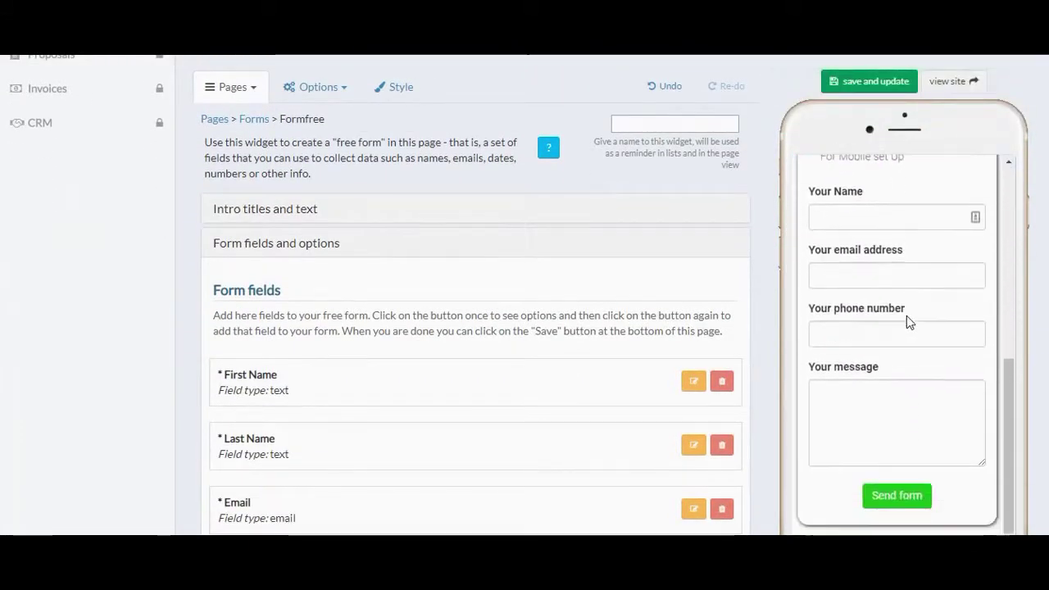
pyautogui.scroll(1, 756, 339)
pyautogui.scroll(6, 914, 381)
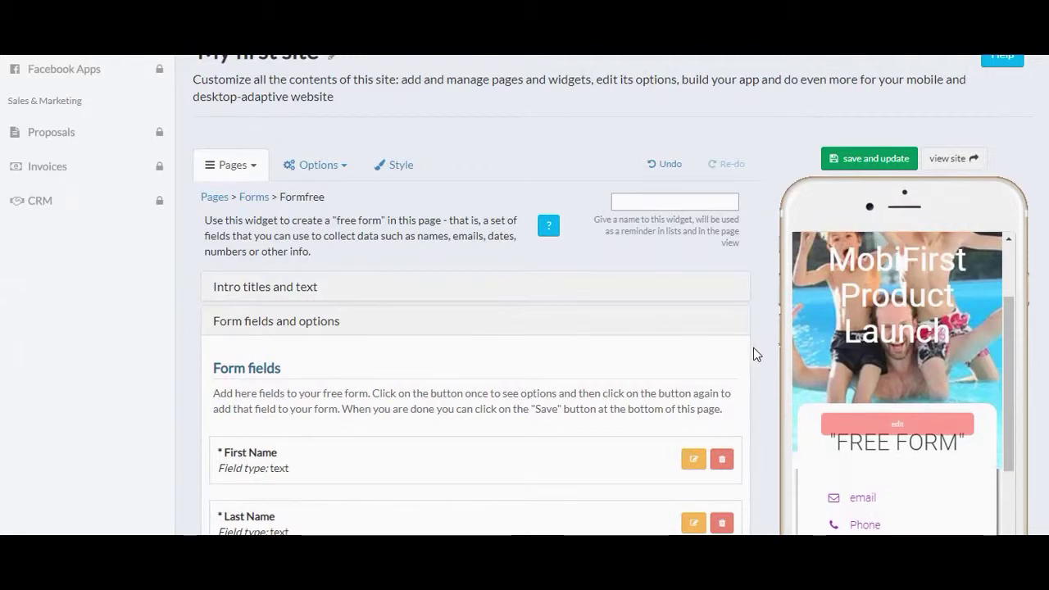
# Apply the "Outstanding" theme to the site, save the site and check the restyled forms in the phone preview.
pyautogui.click(402, 167)
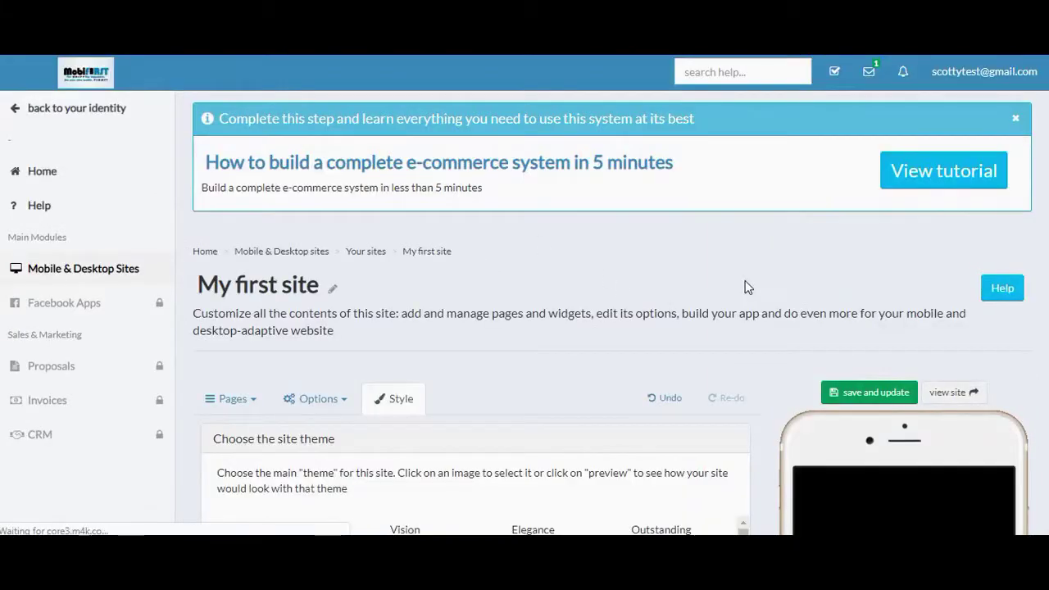
pyautogui.scroll(-2, 772, 327)
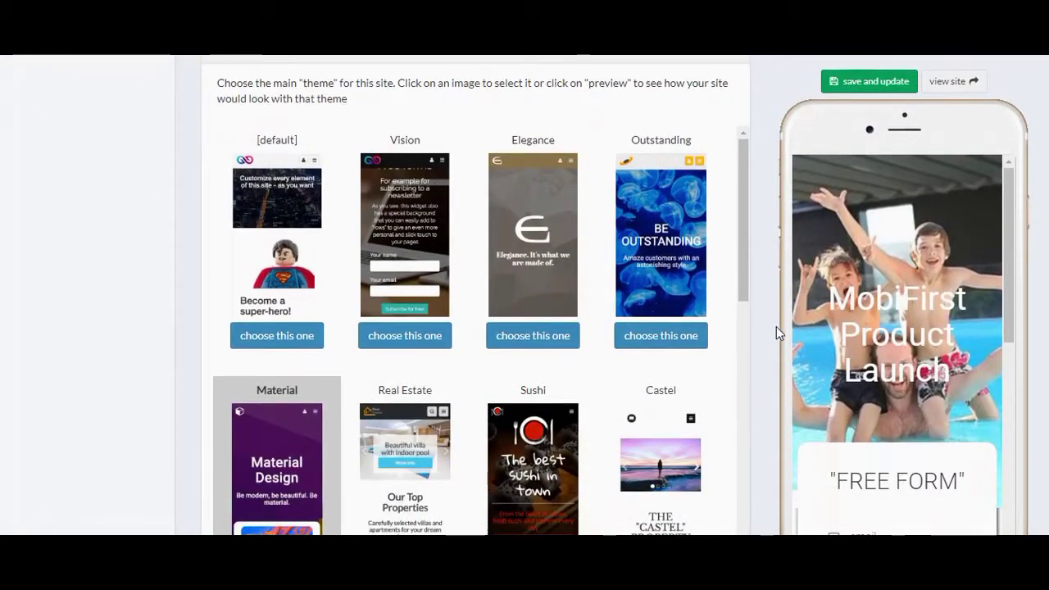
pyautogui.scroll(-1, 777, 326)
pyautogui.click(680, 256)
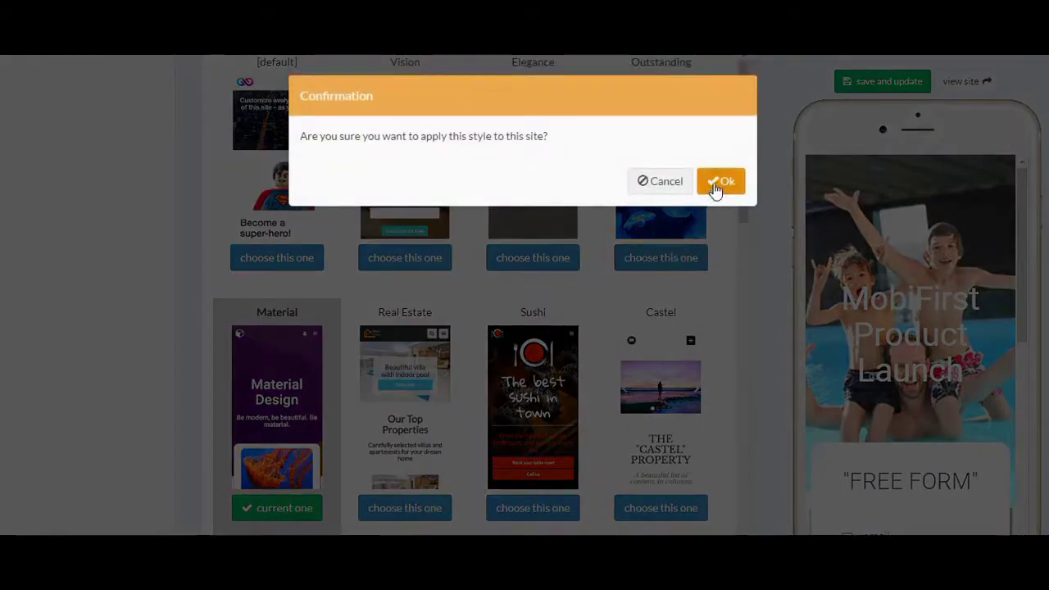
pyautogui.click(715, 186)
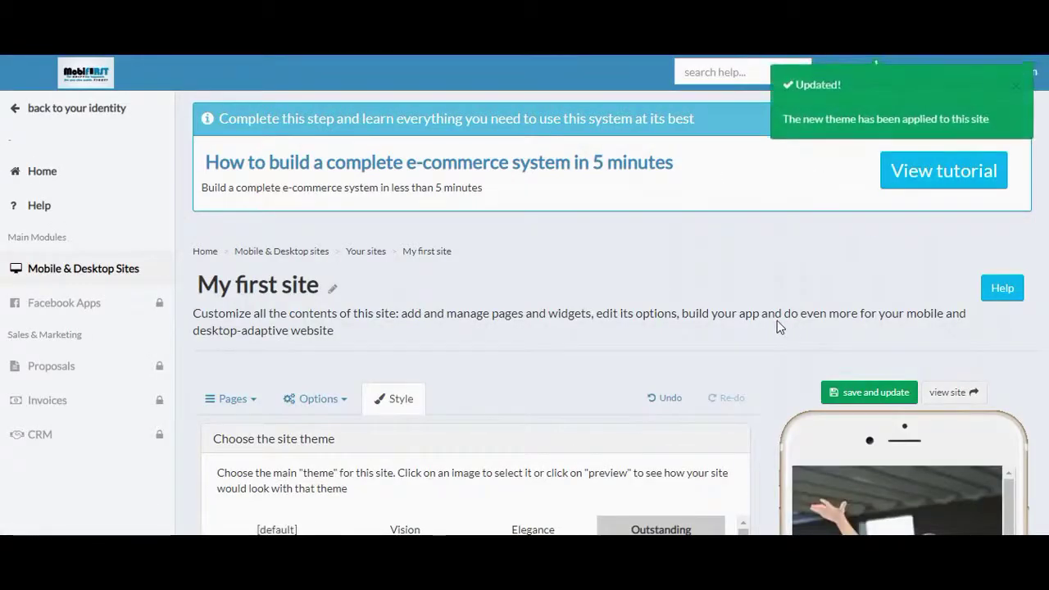
pyautogui.scroll(-1, 802, 332)
pyautogui.click(867, 316)
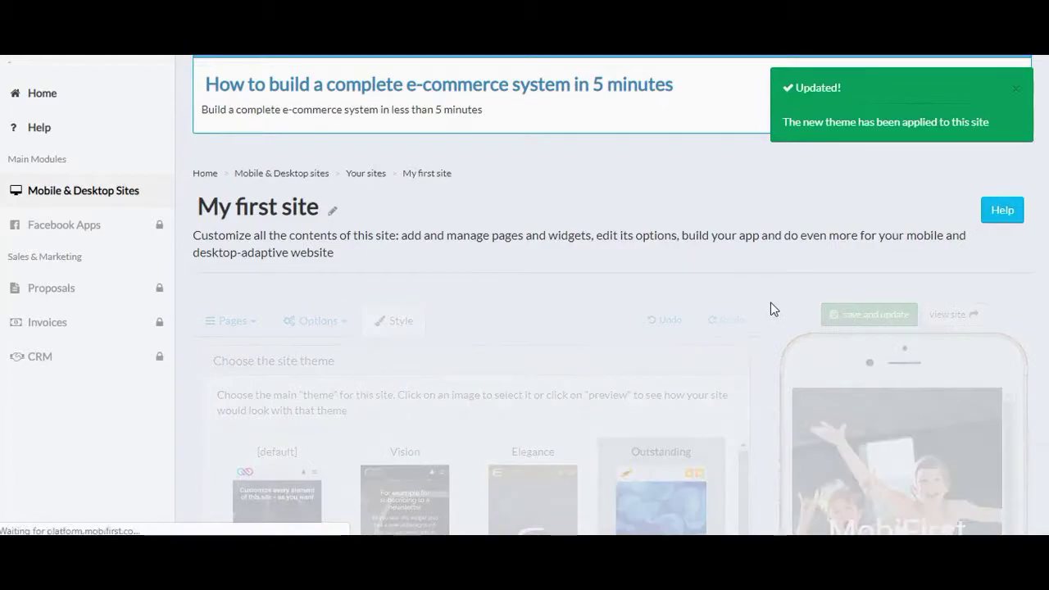
pyautogui.scroll(-1, 770, 303)
pyautogui.scroll(-4, 772, 313)
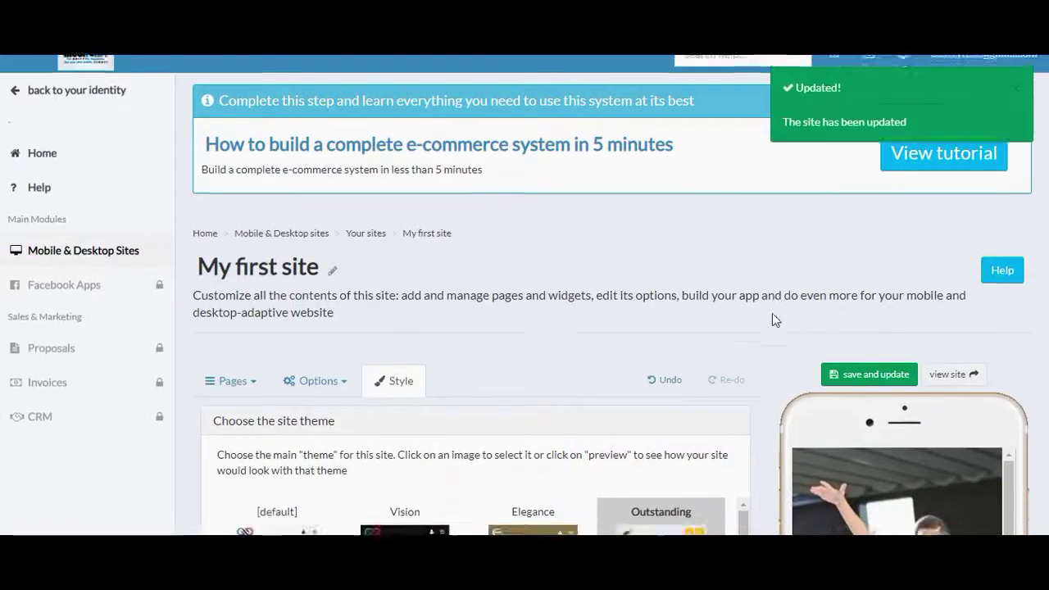
pyautogui.scroll(-8, 925, 321)
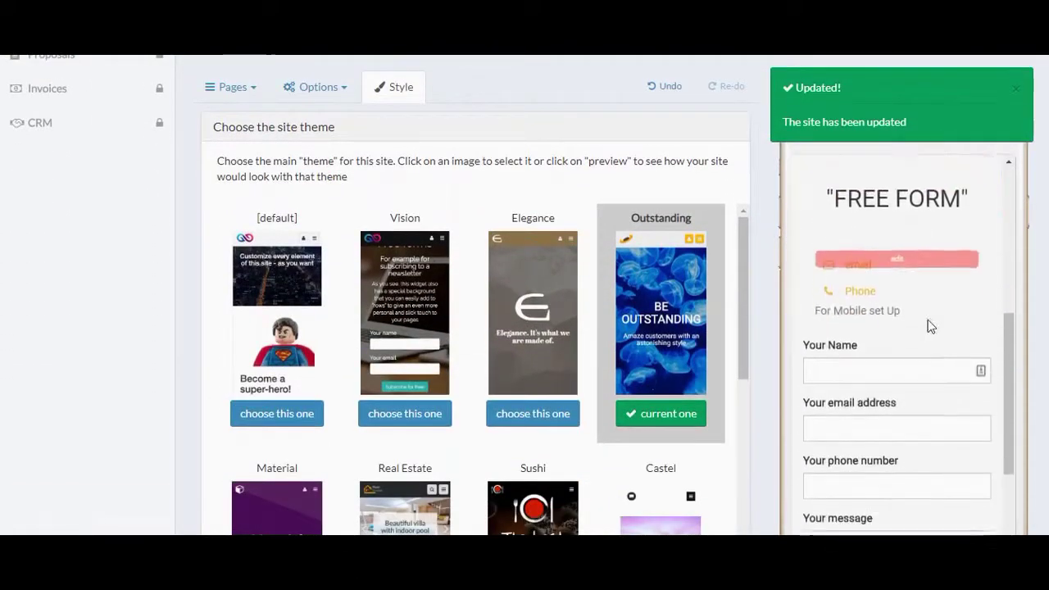
# View the restyled site fullscreen in its desktop version and check the header and the free form.
pyautogui.scroll(8, 930, 332)
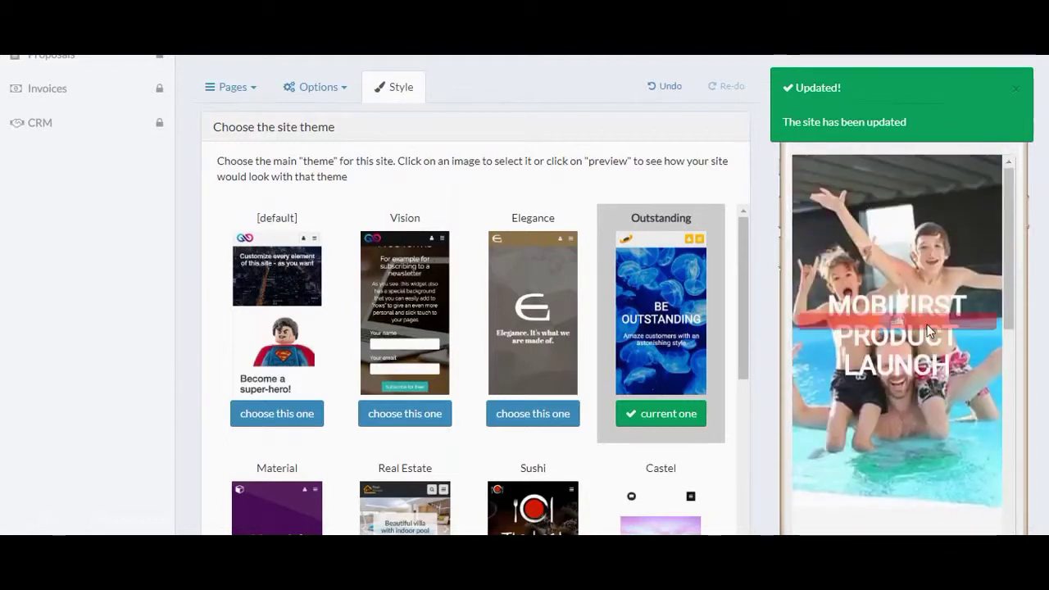
pyautogui.click(1017, 93)
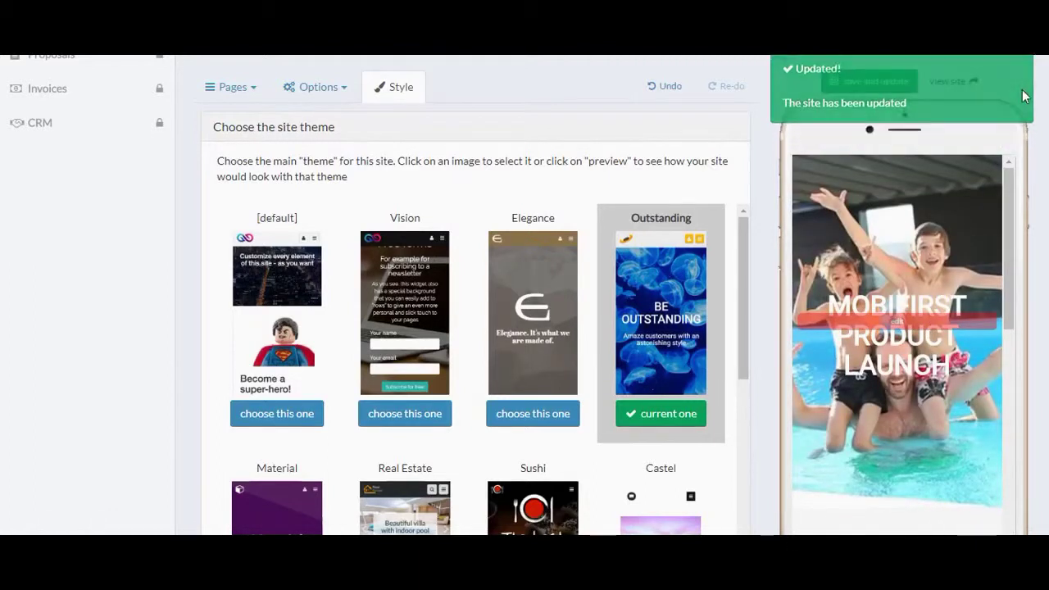
pyautogui.click(957, 85)
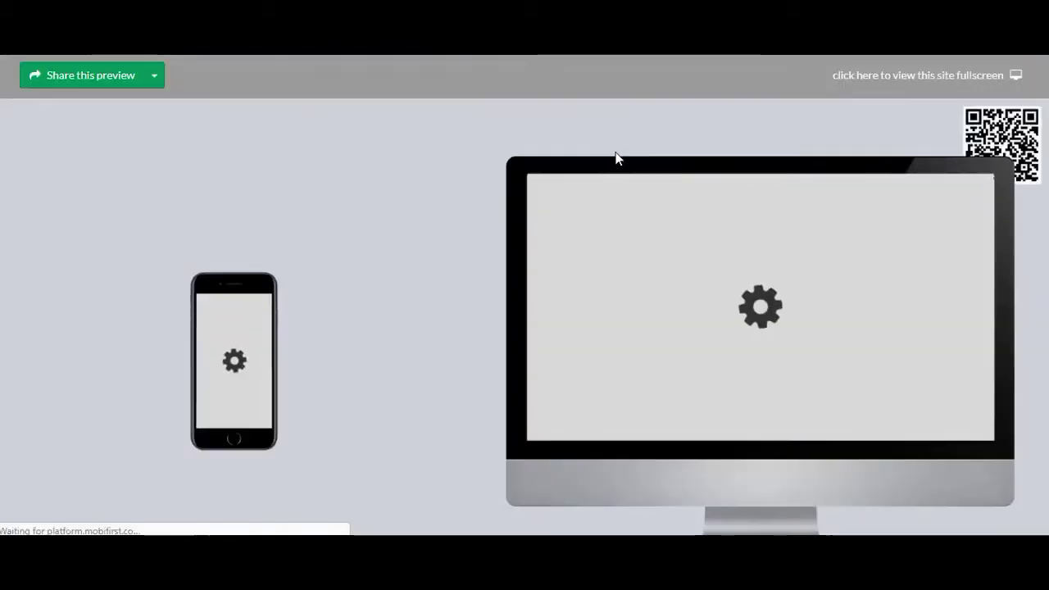
pyautogui.click(893, 82)
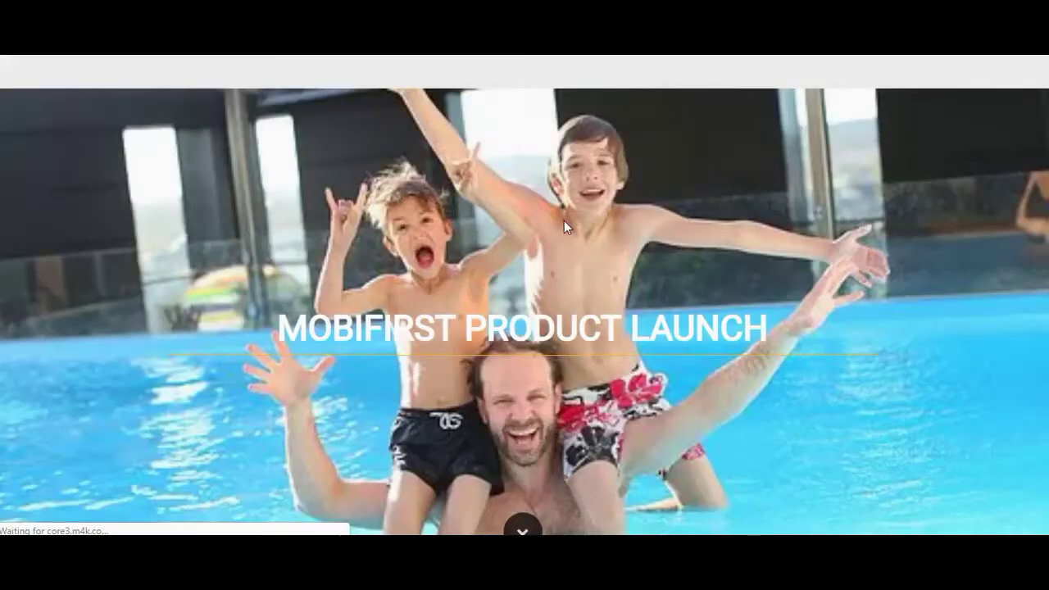
pyautogui.scroll(-5, 728, 235)
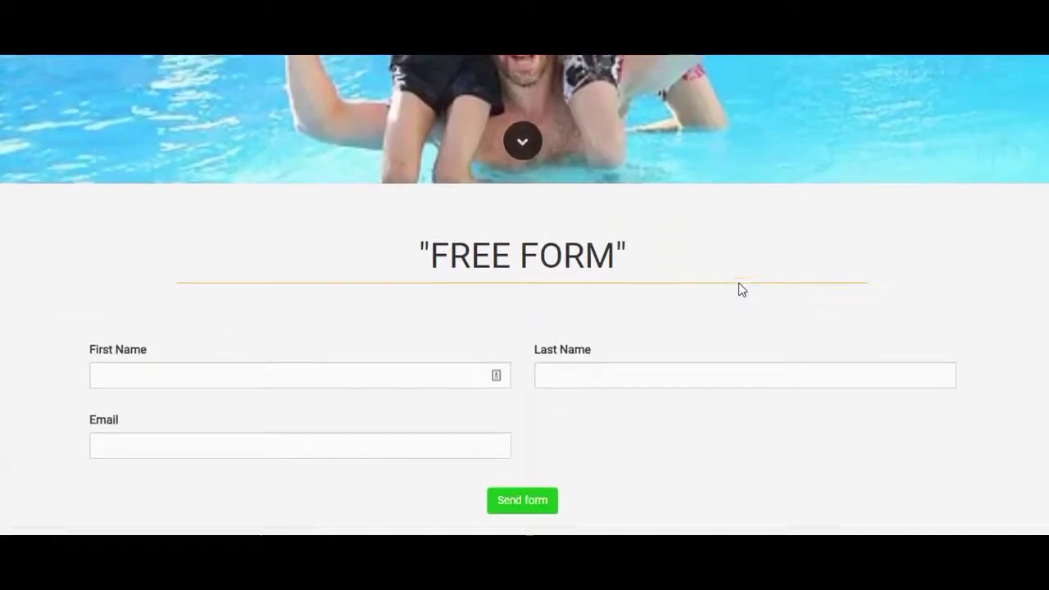
pyautogui.scroll(5, 736, 275)
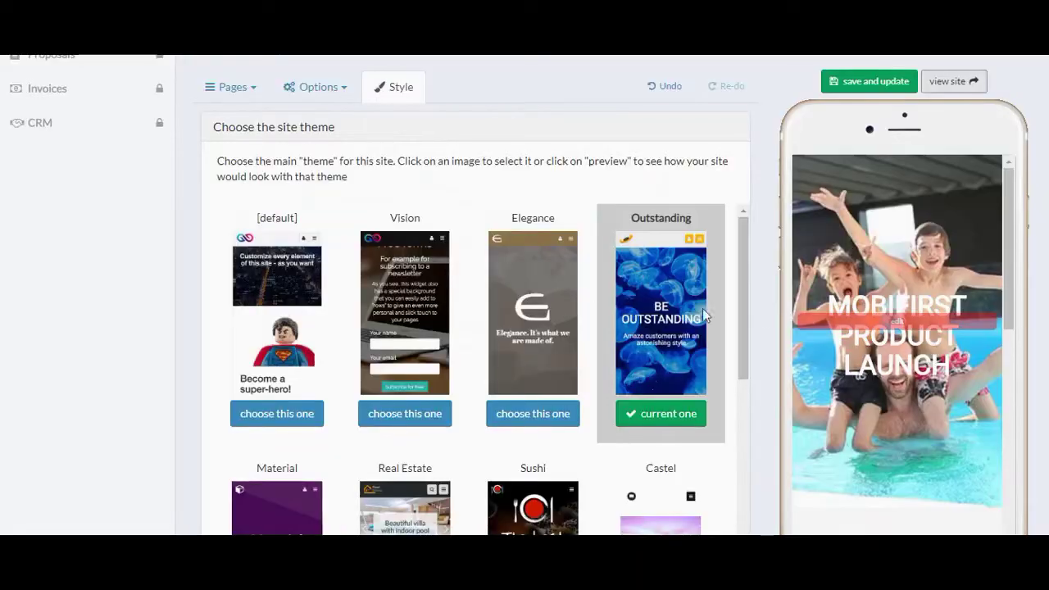
# Apply the theme headlined "Your car, in the right hands", save the site and check the restyled contact form in the phone preview.
pyautogui.scroll(-4, 769, 301)
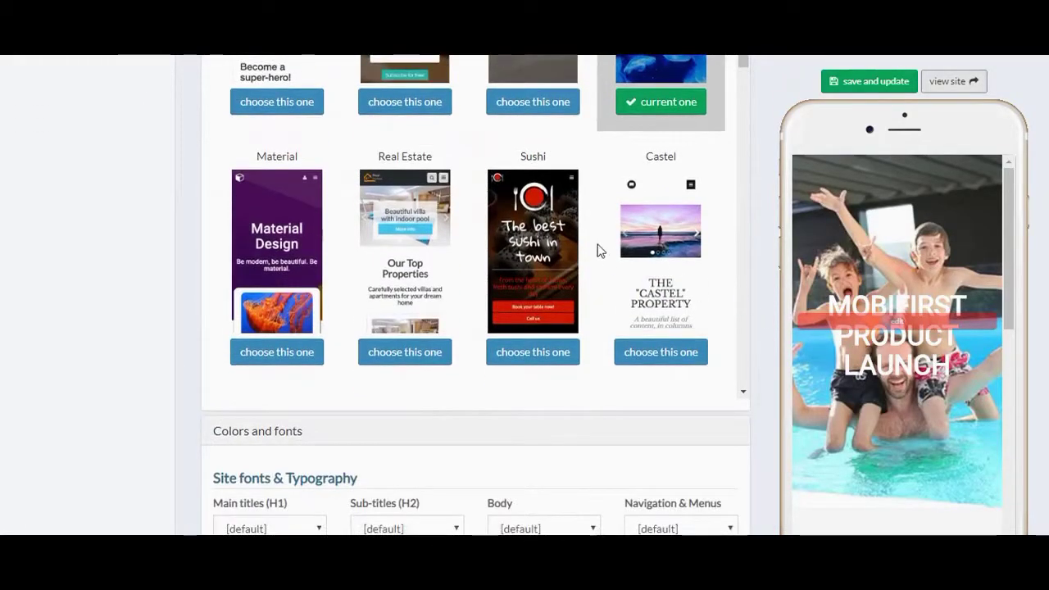
pyautogui.scroll(-5, 598, 250)
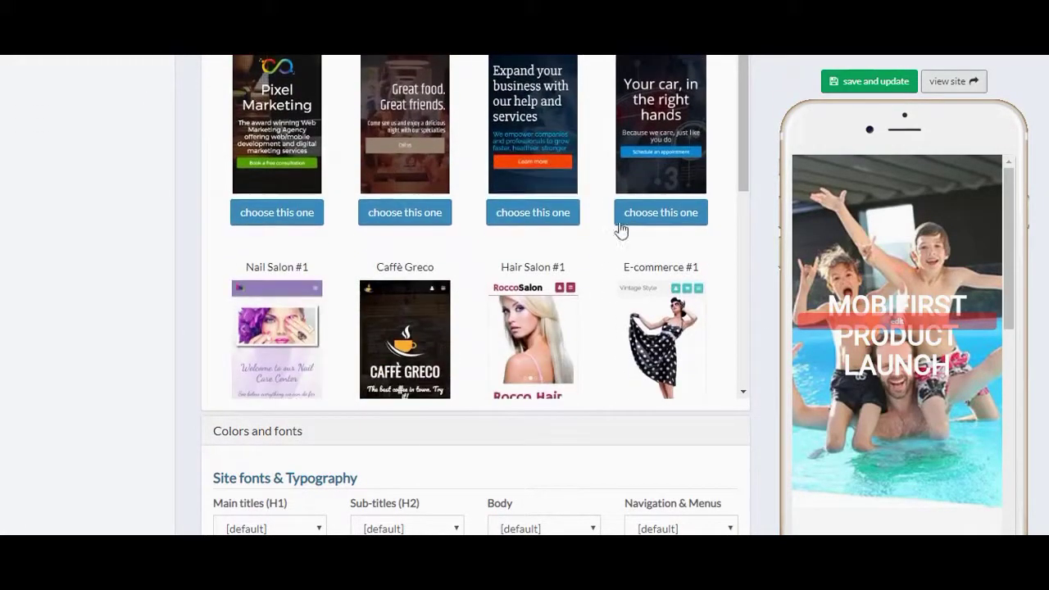
pyautogui.click(650, 215)
pyautogui.click(717, 180)
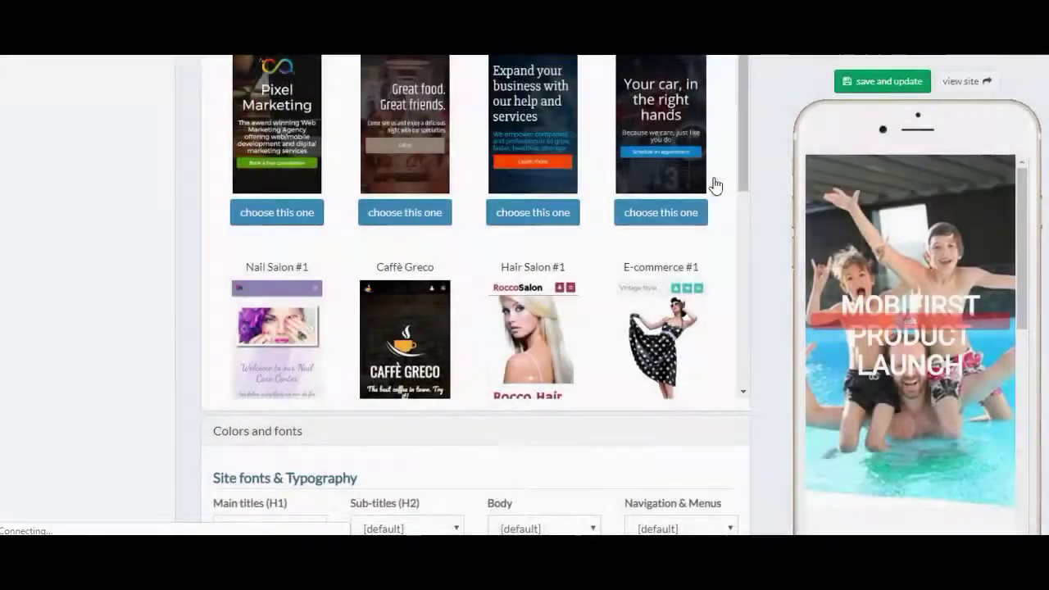
pyautogui.scroll(-1, 820, 279)
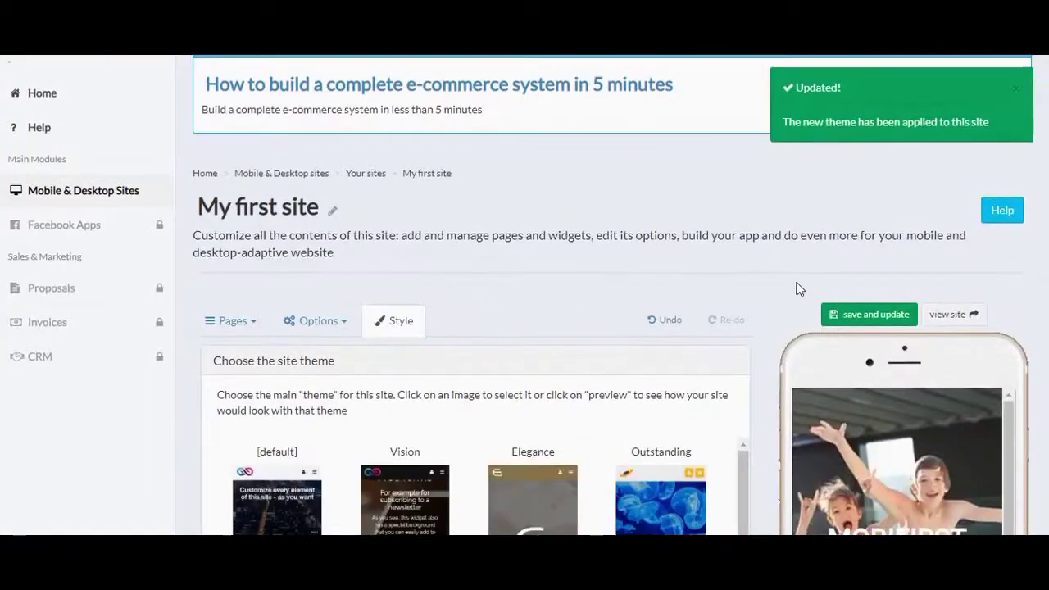
pyautogui.click(870, 315)
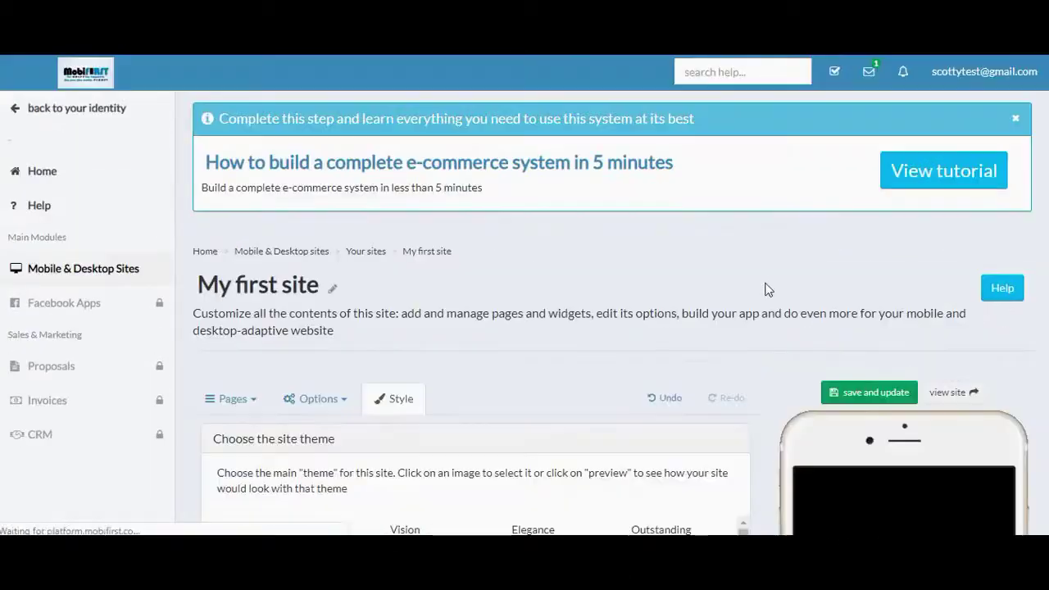
pyautogui.scroll(-3, 770, 295)
pyautogui.scroll(-3, 768, 298)
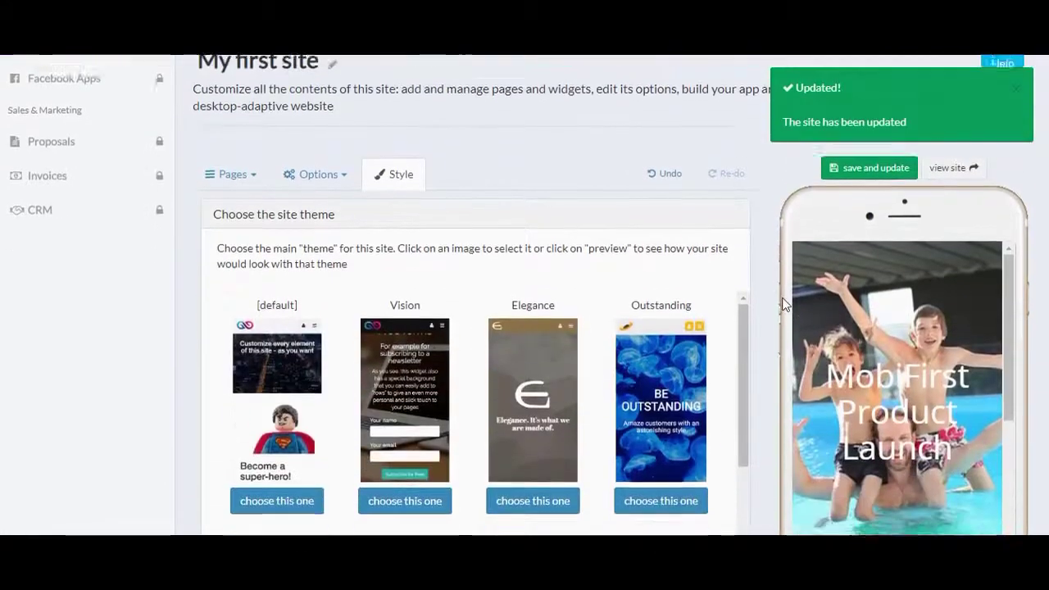
pyautogui.scroll(-1, 933, 336)
pyautogui.scroll(-4, 932, 336)
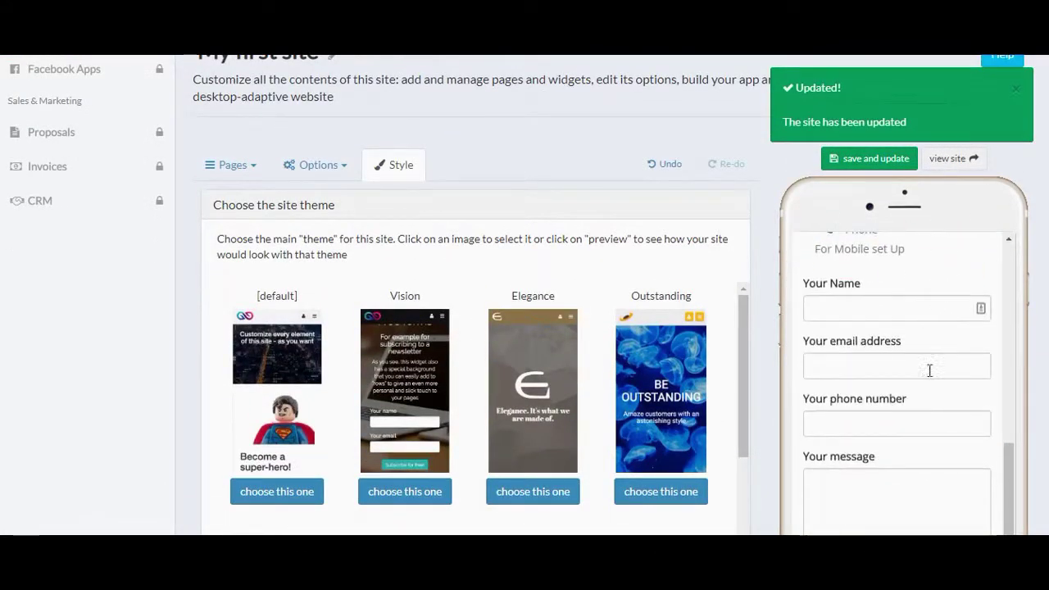
pyautogui.scroll(-3, 785, 372)
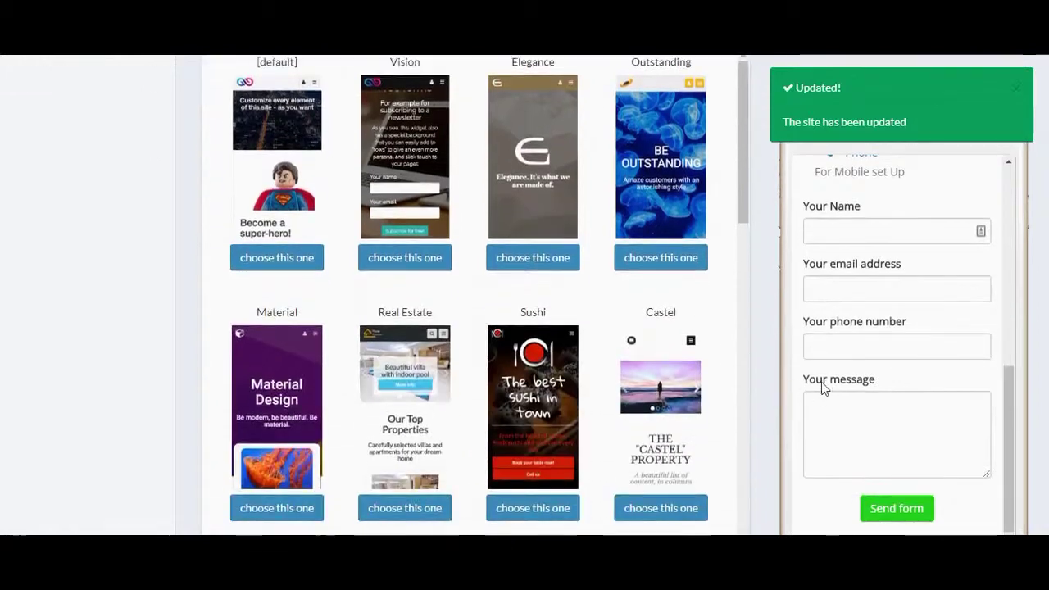
# Dismiss the e-commerce tutorial banner and save the site again.
pyautogui.scroll(3, 850, 383)
pyautogui.scroll(6, 772, 358)
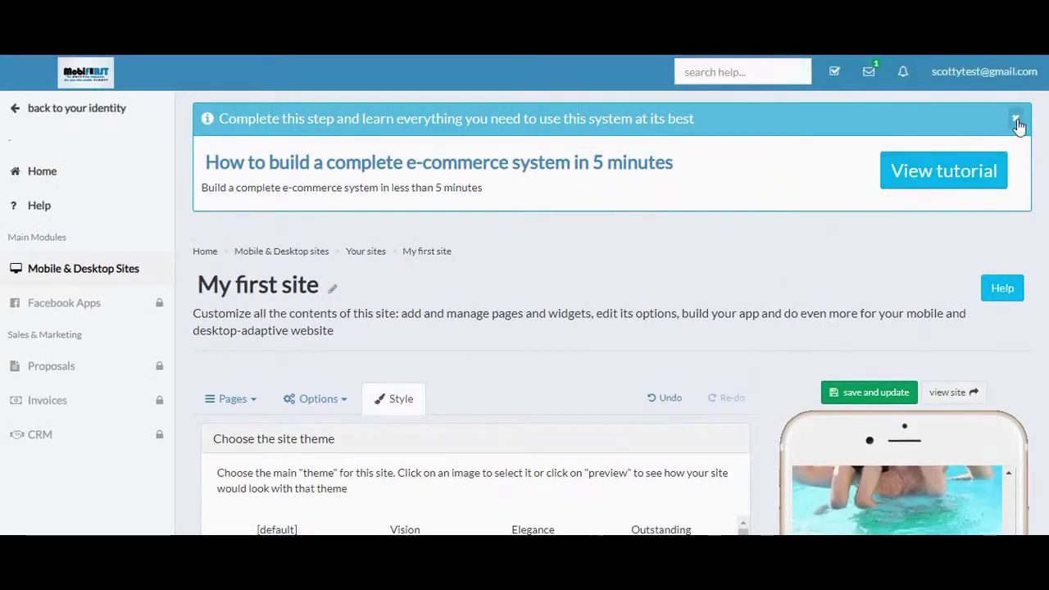
pyautogui.click(1017, 121)
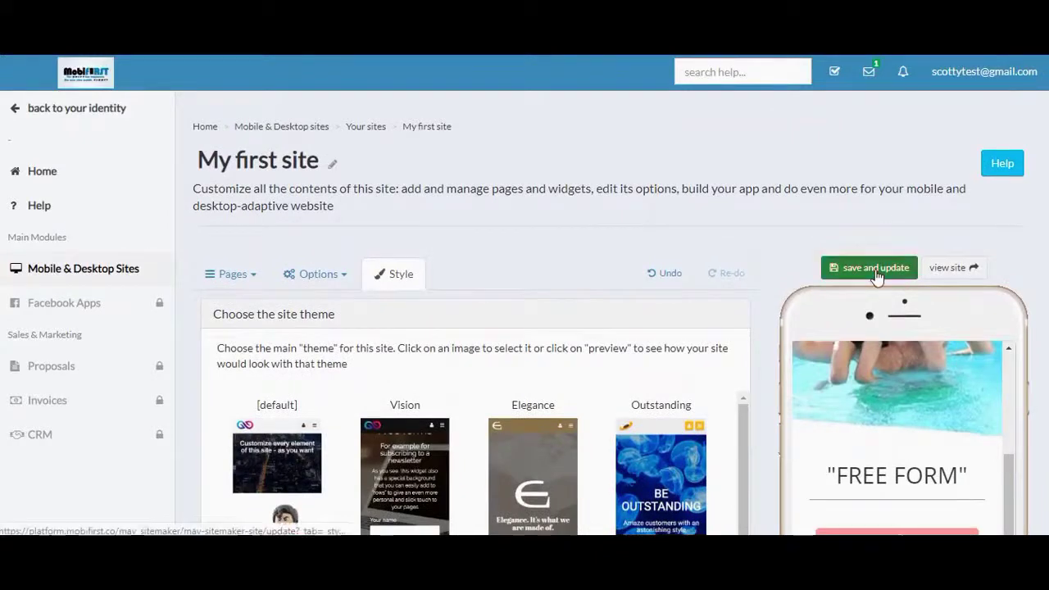
pyautogui.click(875, 271)
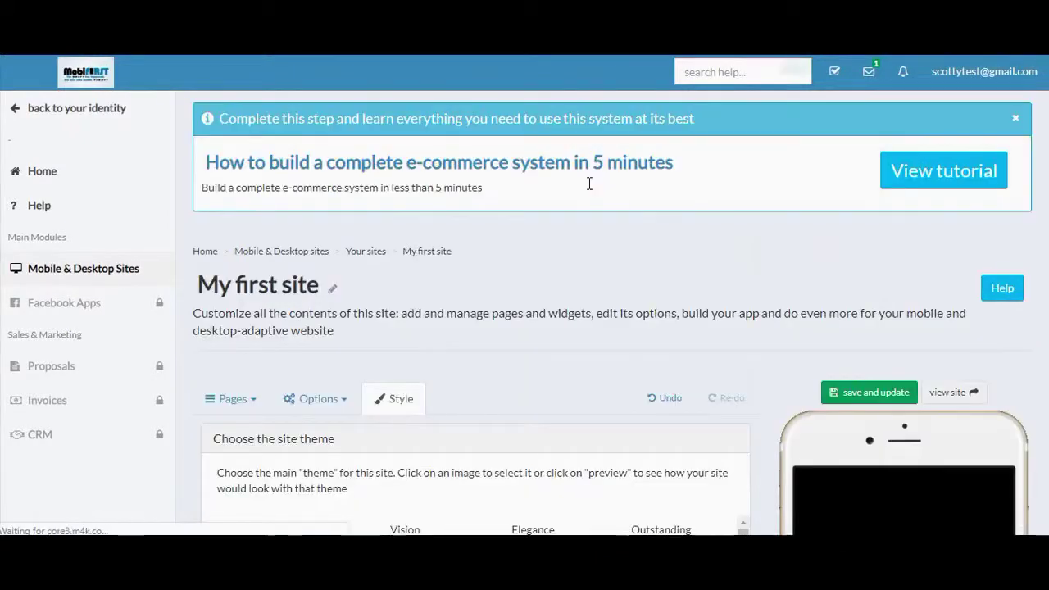